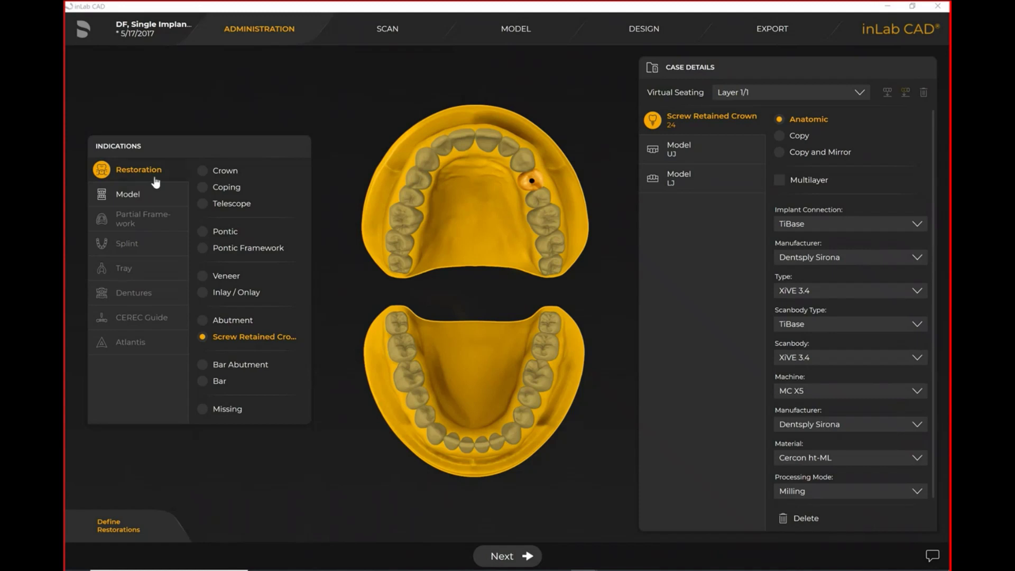
# Show the case's model settings, keep the TiBase connection, and try Dentsply Sirona others as manufacturer
pyautogui.click(128, 197)
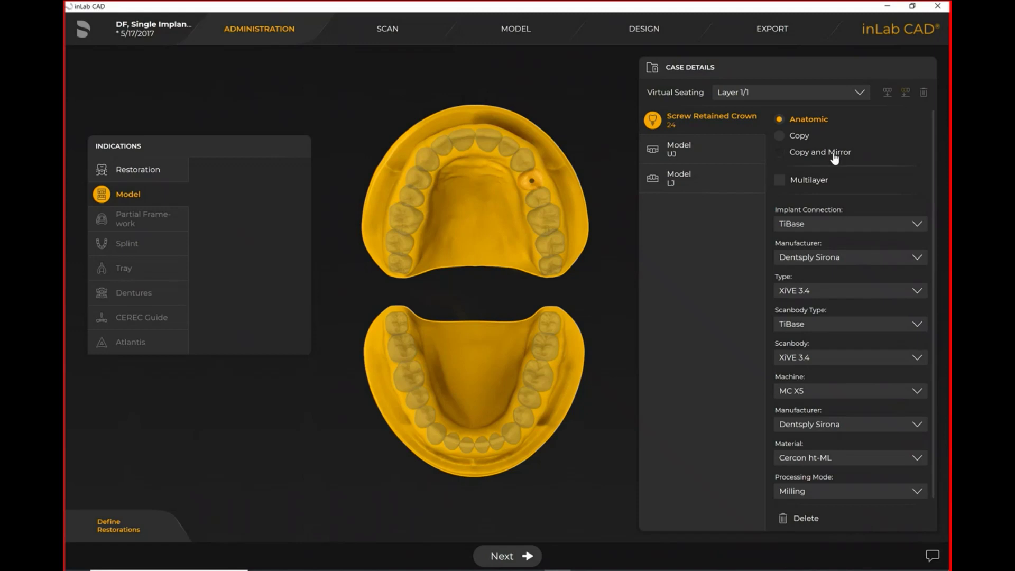
pyautogui.click(812, 225)
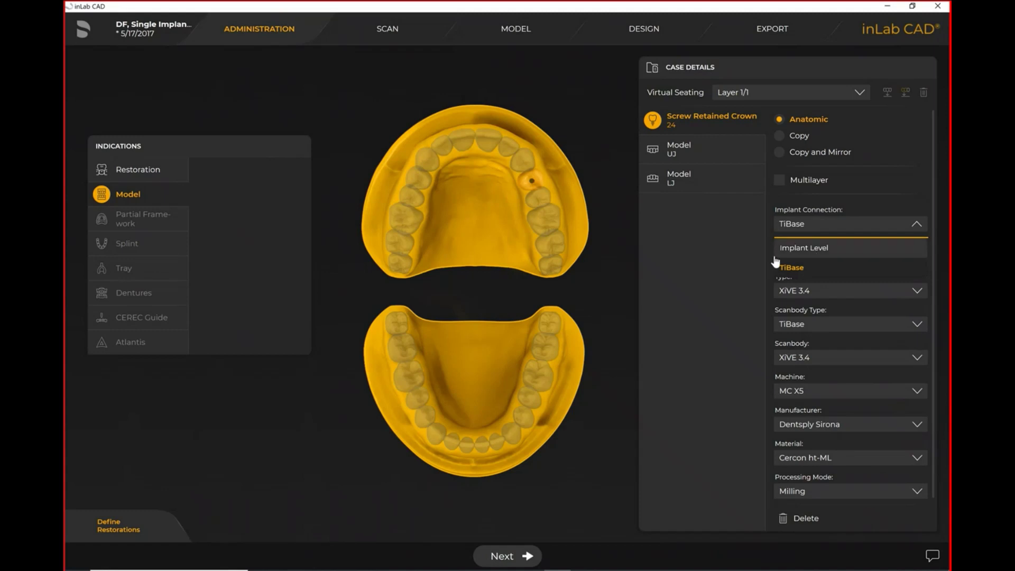
pyautogui.click(740, 252)
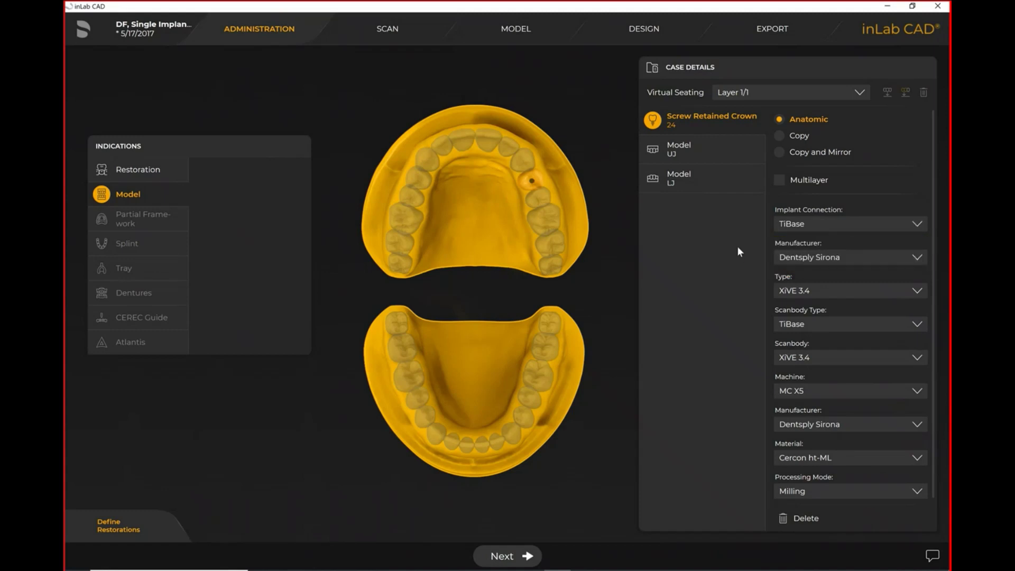
pyautogui.click(812, 258)
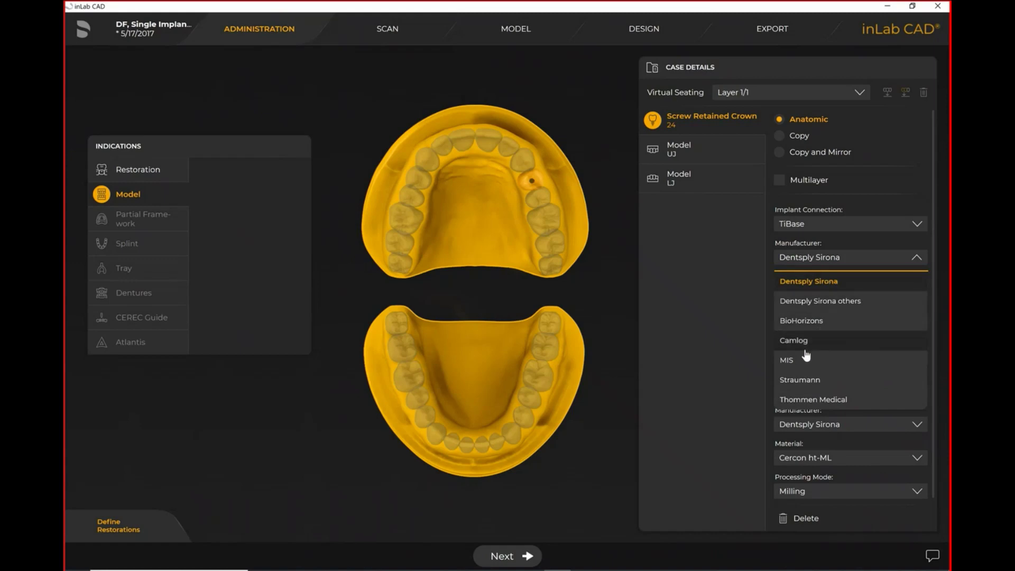
pyautogui.click(825, 302)
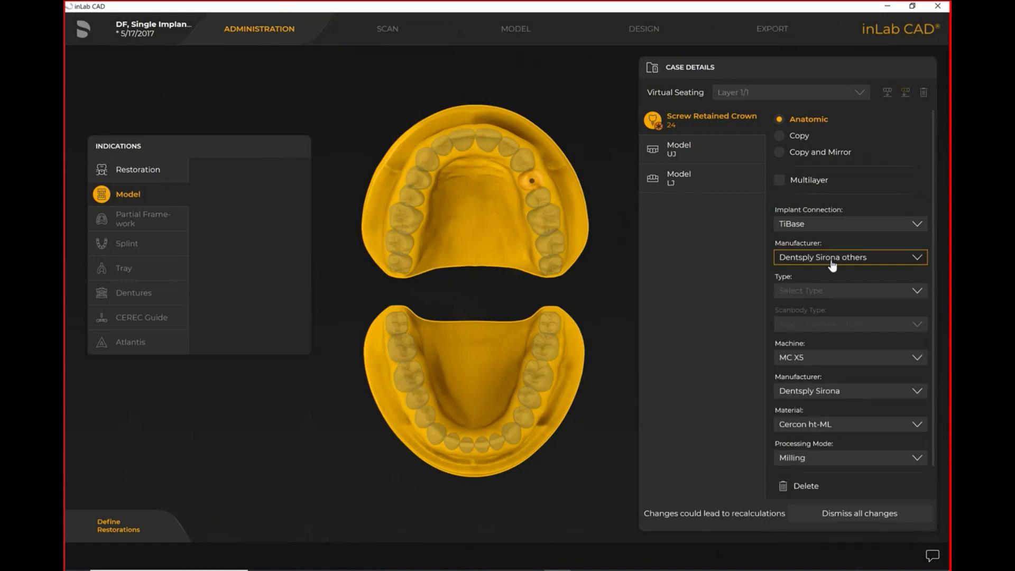
# Set the manufacturer back to Dentsply Sirona and choose implant type XiVE 3.4
pyautogui.click(840, 291)
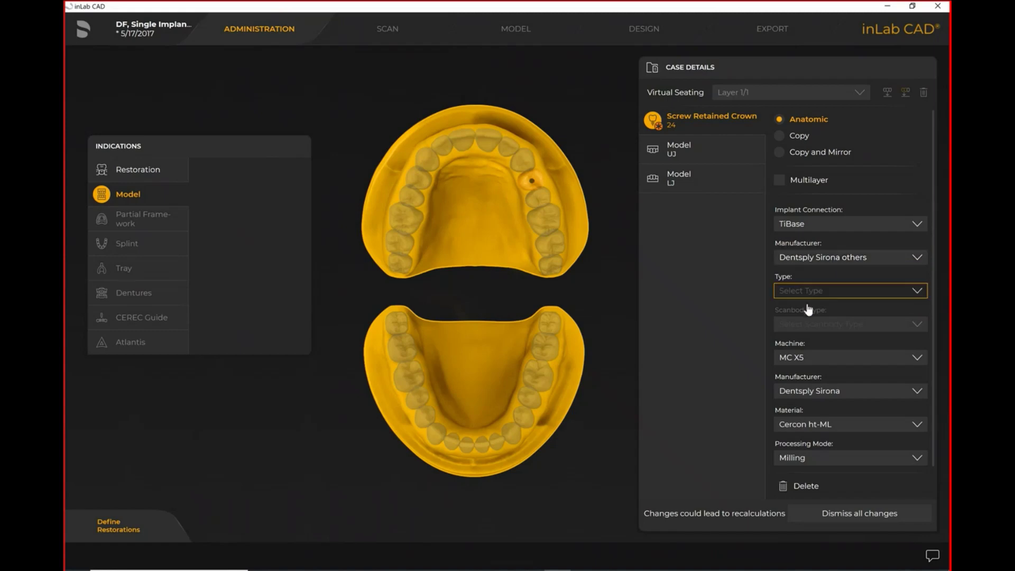
pyautogui.scroll(-6, 823, 381)
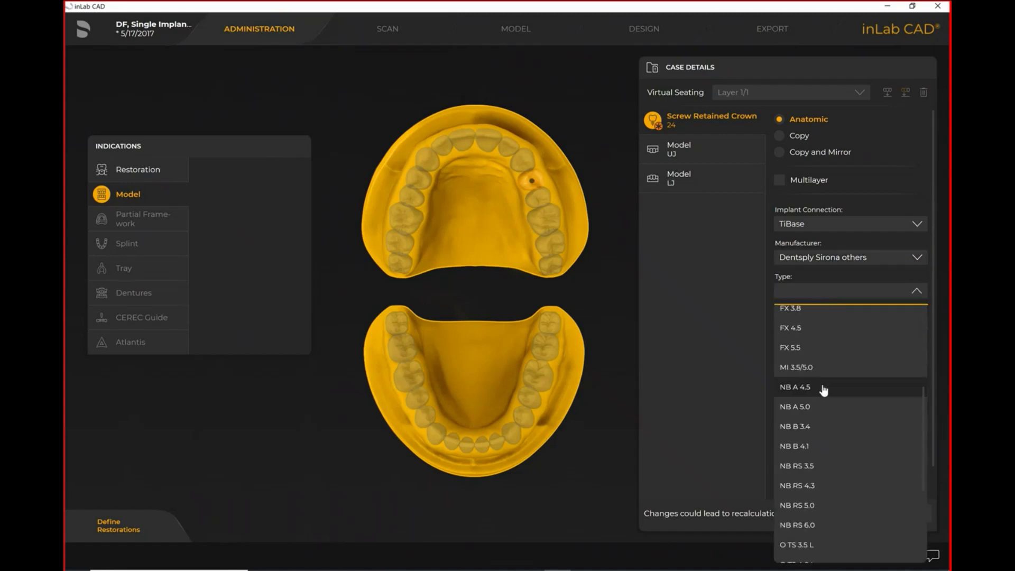
pyautogui.scroll(-1, 822, 389)
pyautogui.scroll(7, 822, 389)
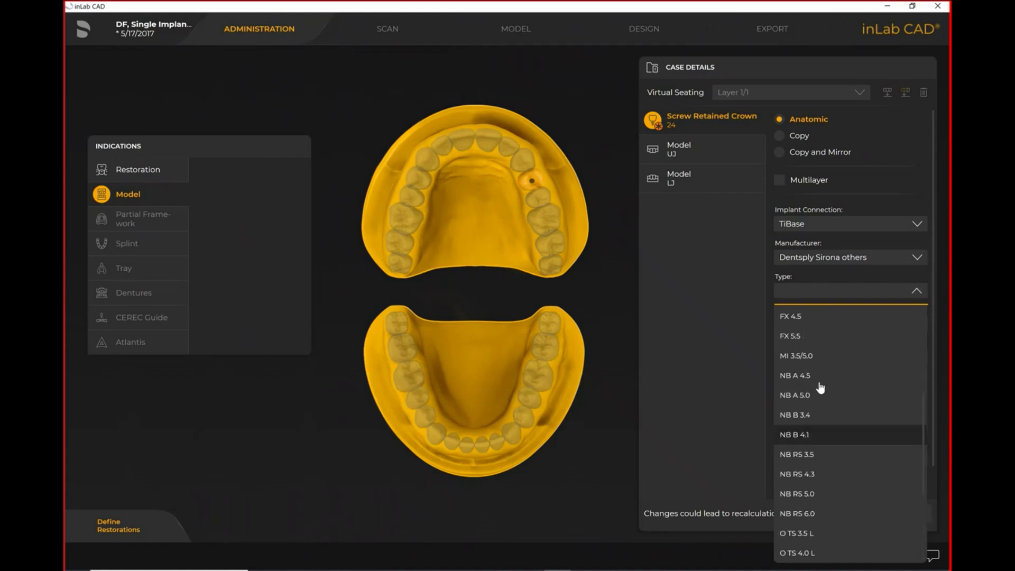
pyautogui.click(819, 259)
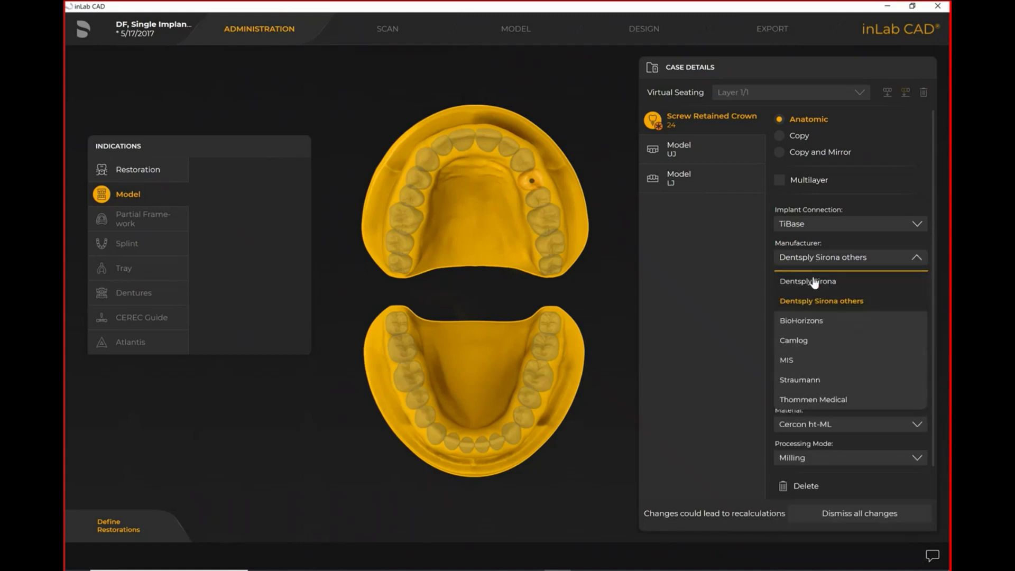
pyautogui.click(812, 272)
pyautogui.click(817, 292)
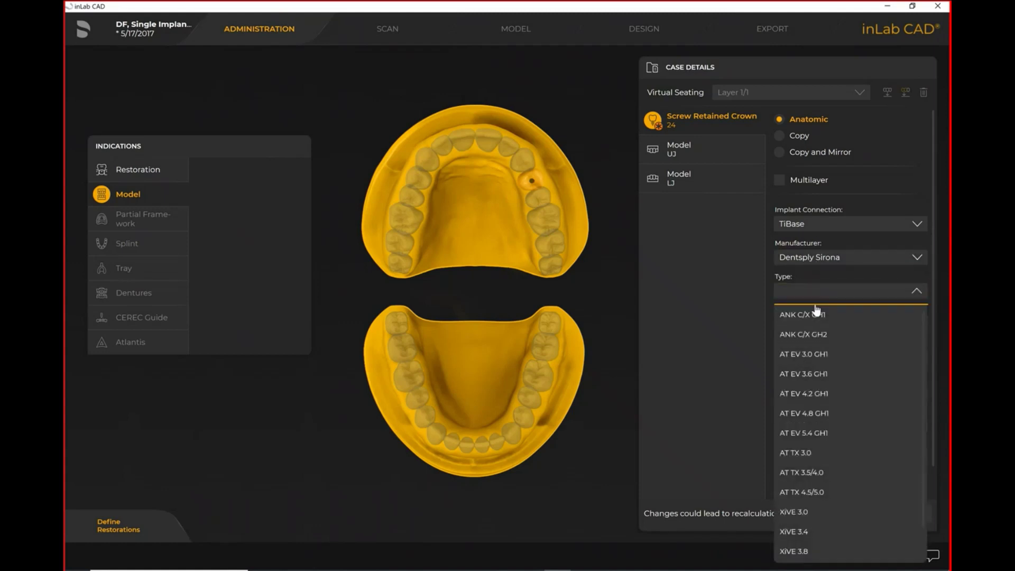
pyautogui.click(820, 531)
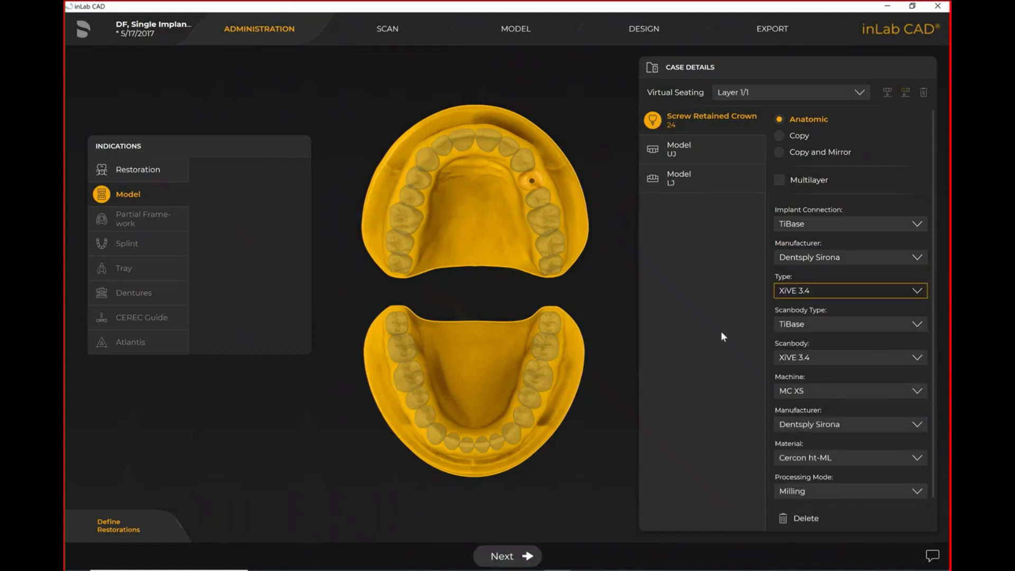
# Keep MC X5 as the milling machine and go to the MODEL stage
pyautogui.click(809, 391)
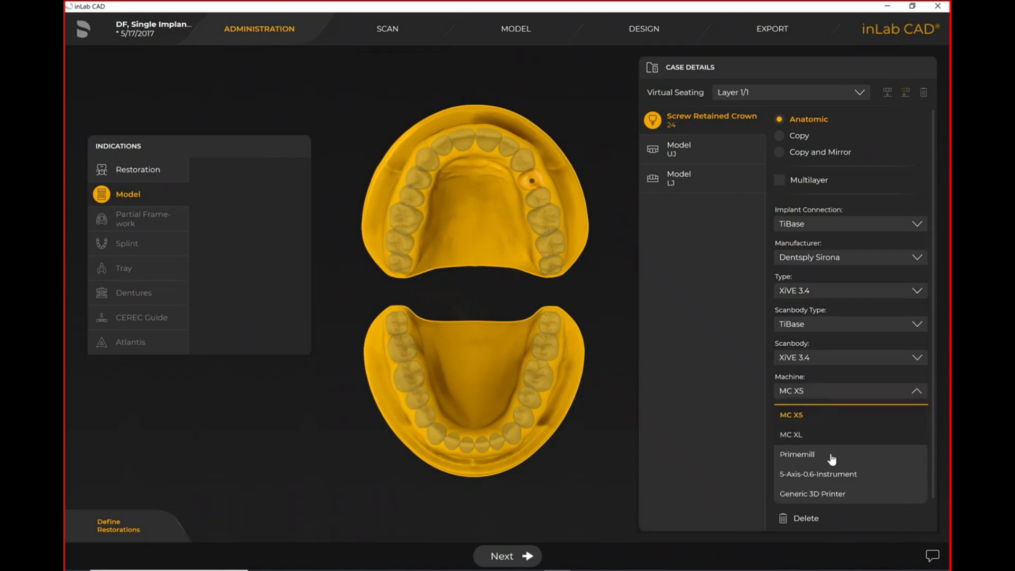
pyautogui.click(717, 396)
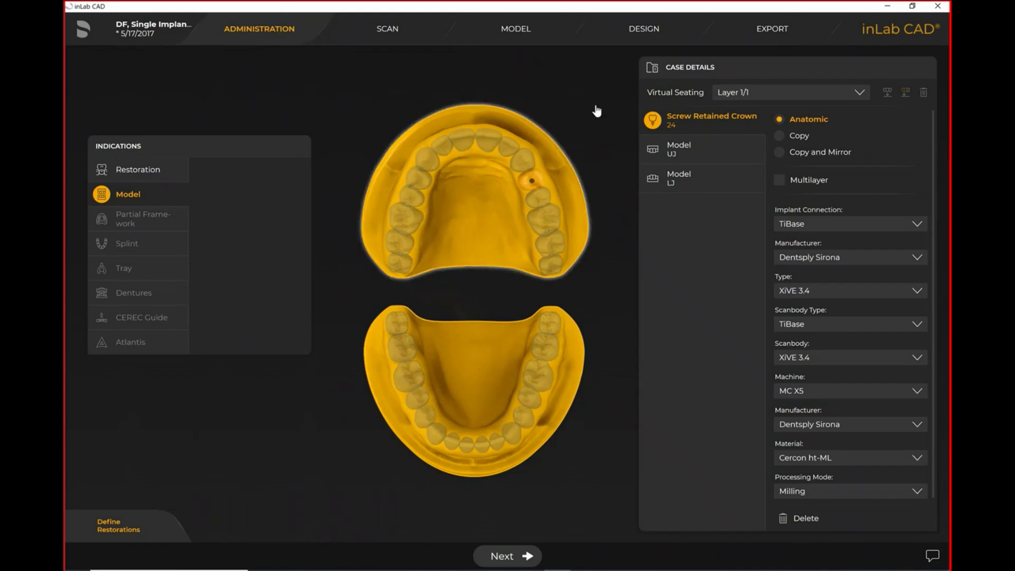
pyautogui.click(517, 32)
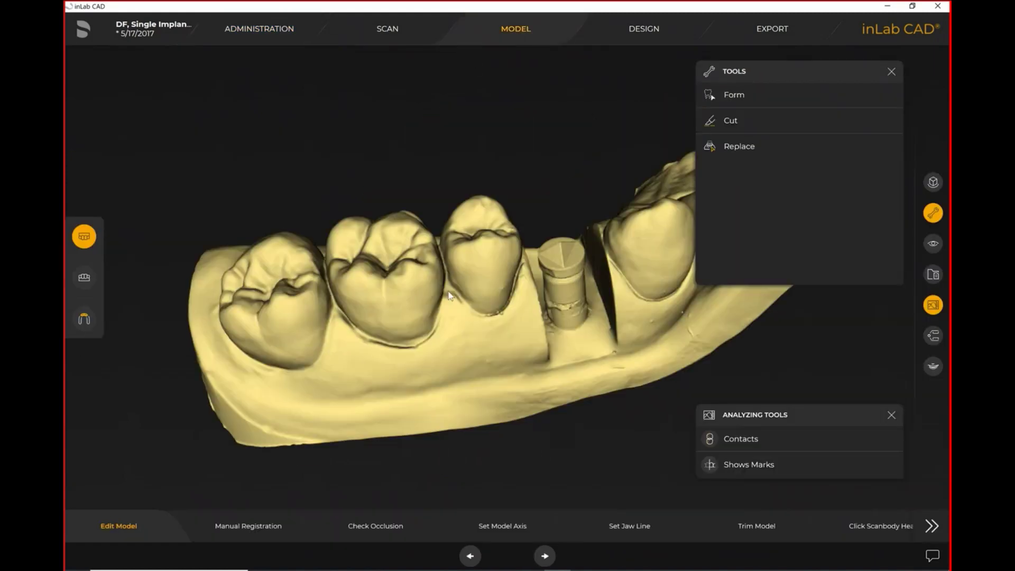
# Inspect the lower jaw, upper jaw and implant-site scan, then pass the occlusion check to Set Model Axis
pyautogui.moveTo(439, 249); pyautogui.dragTo(376, 307, button='right')
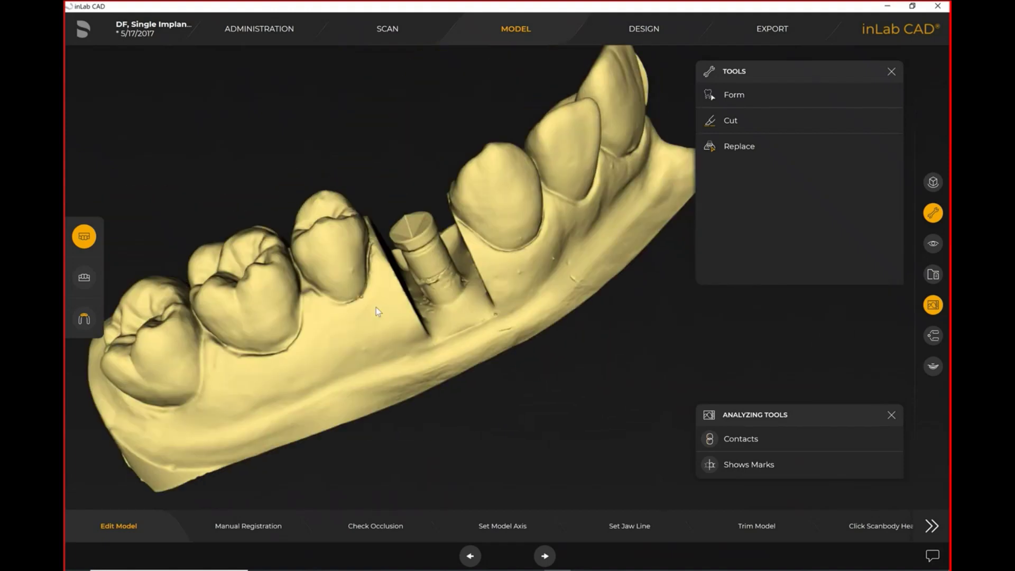
pyautogui.click(86, 280)
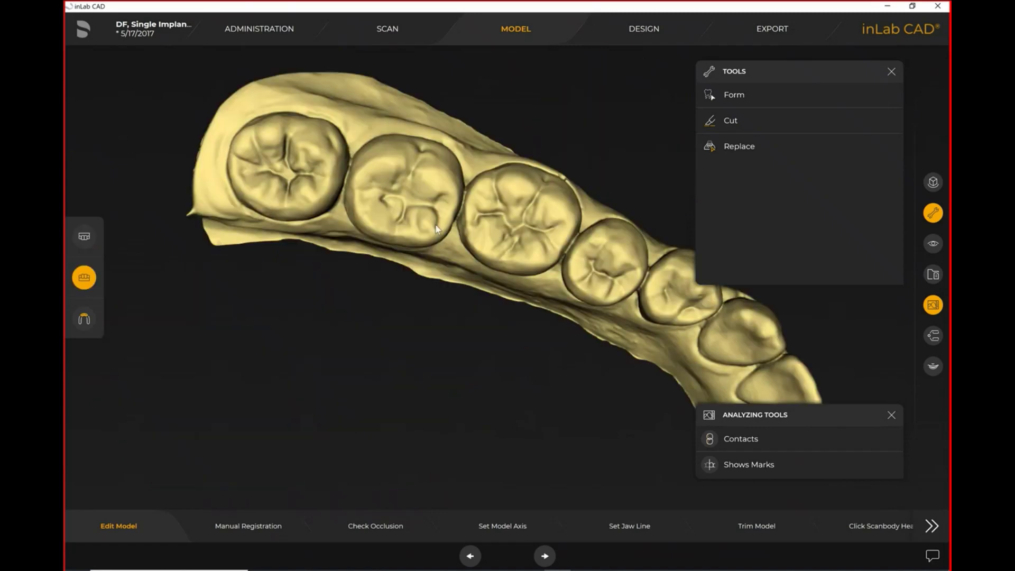
pyautogui.moveTo(447, 201); pyautogui.dragTo(488, 137, button='right')
pyautogui.click(84, 319)
pyautogui.moveTo(493, 183); pyautogui.dragTo(507, 112, button='right')
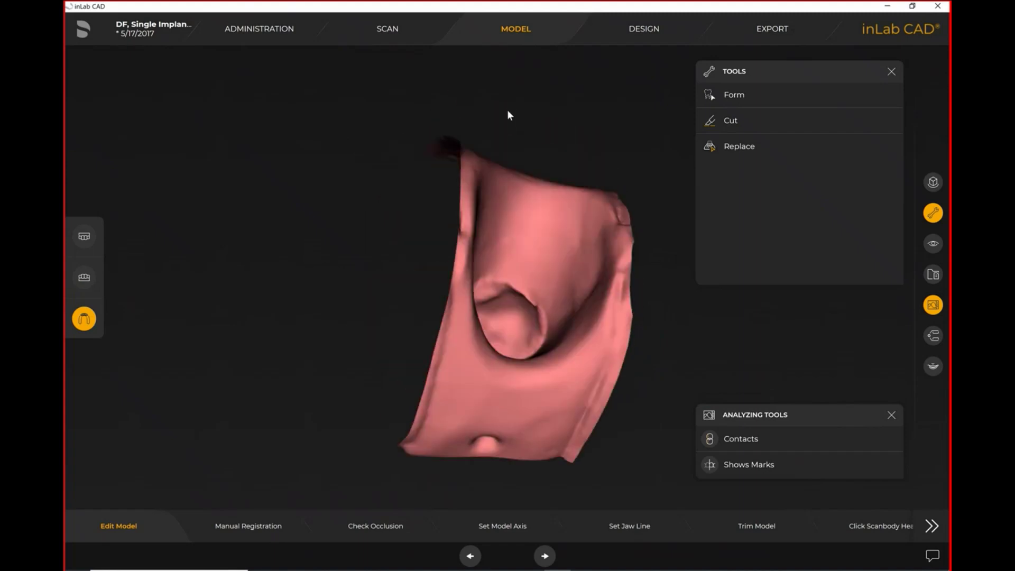
pyautogui.click(362, 526)
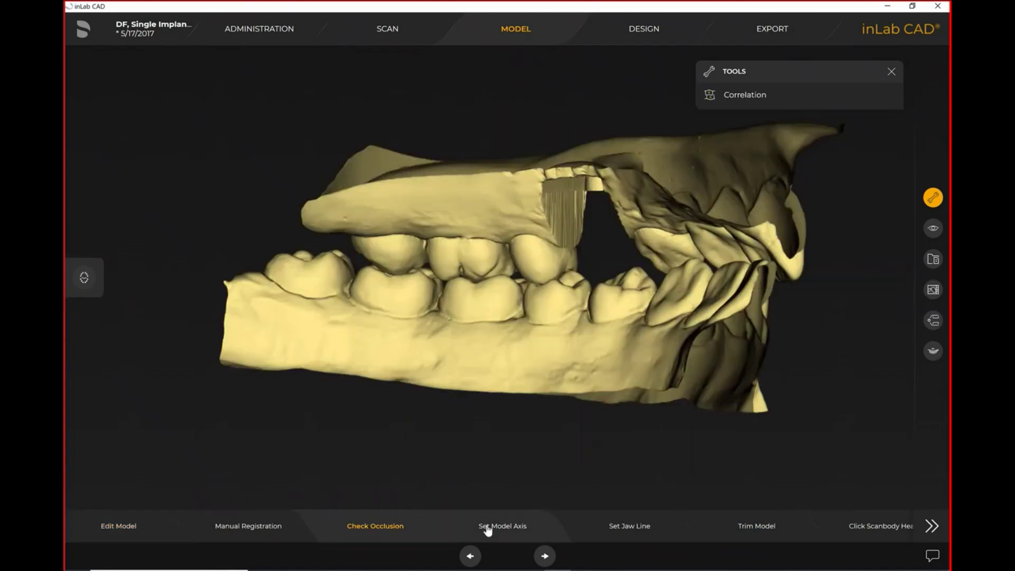
pyautogui.click(496, 536)
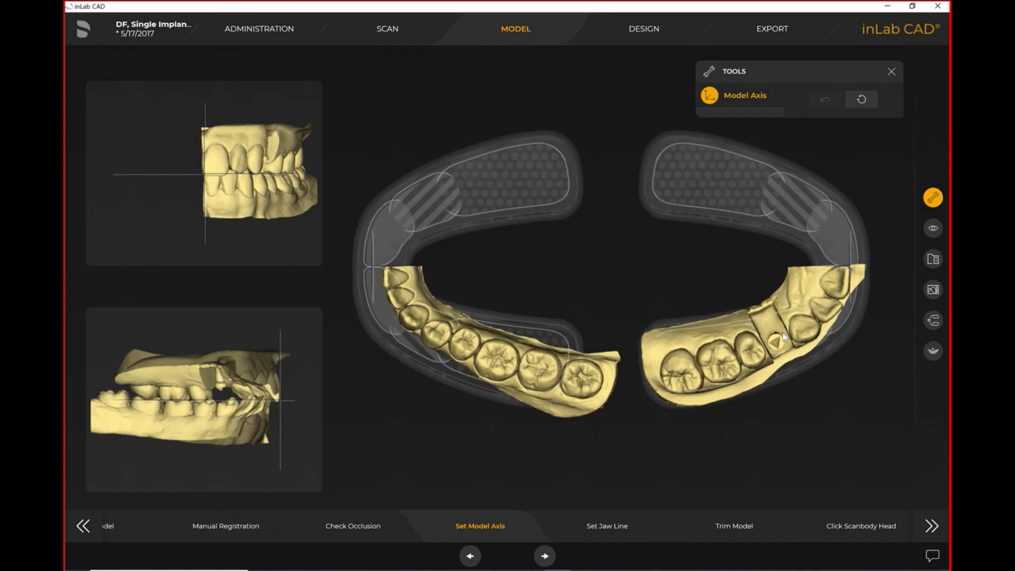
# Align the model axis in the front and side views and apply it
pyautogui.moveTo(205, 111); pyautogui.dragTo(208, 220)
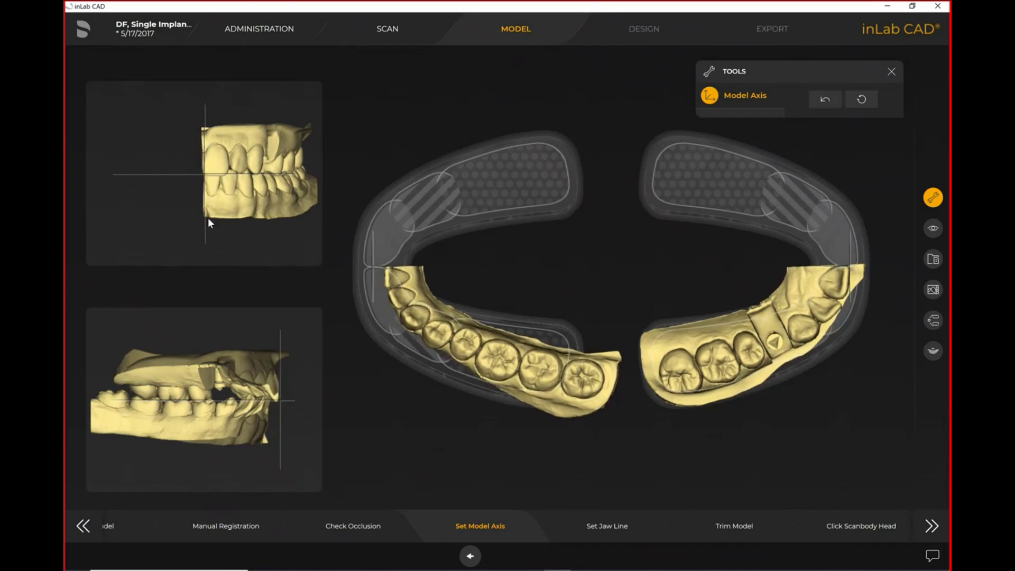
pyautogui.moveTo(267, 381); pyautogui.dragTo(270, 381)
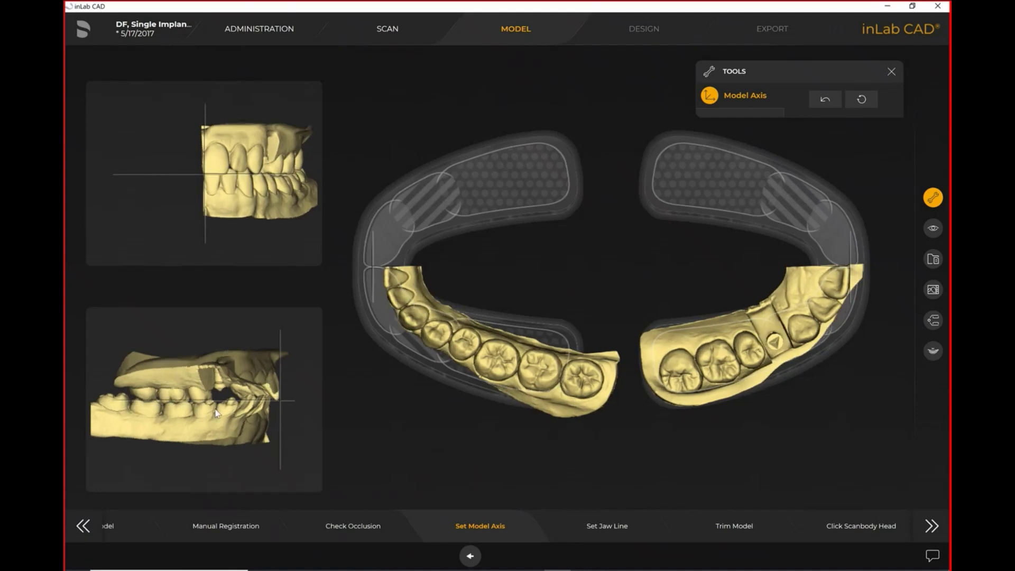
pyautogui.click(590, 533)
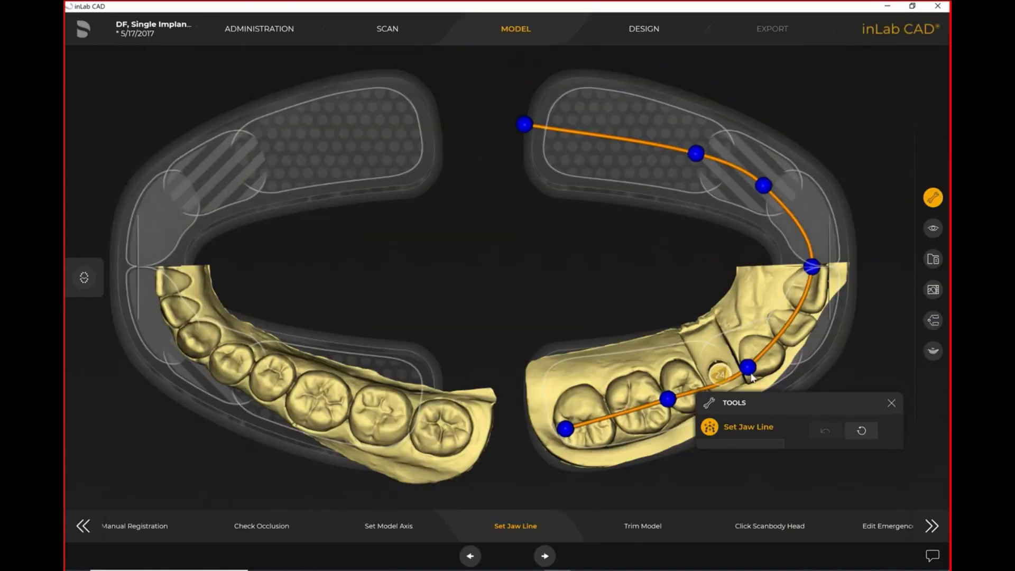
# Reset the jaw line, fit its points along the upper arch with 24 on the gap, then continue to Click Scanbody Head
pyautogui.moveTo(815, 403); pyautogui.dragTo(815, 428)
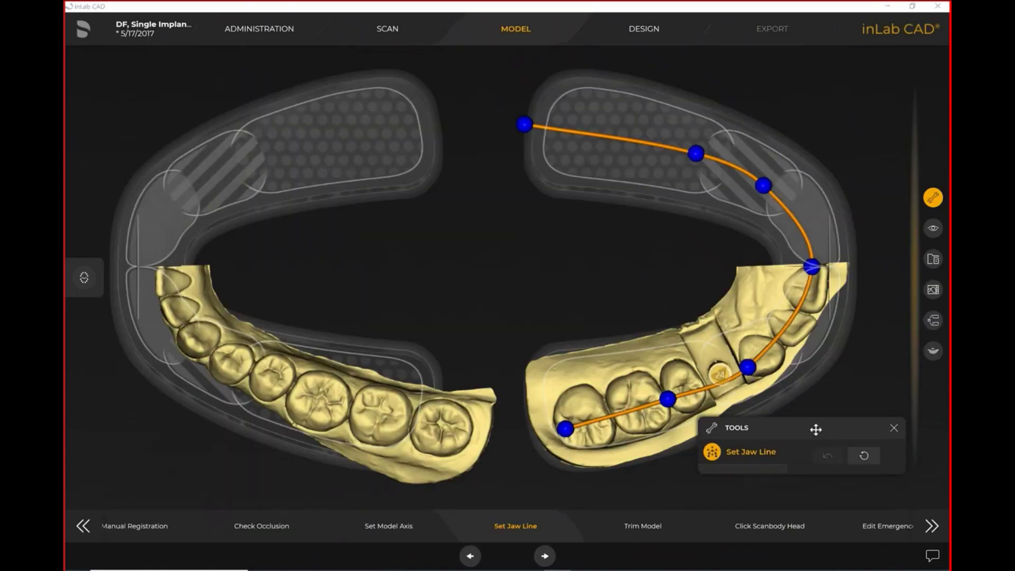
pyautogui.click(868, 459)
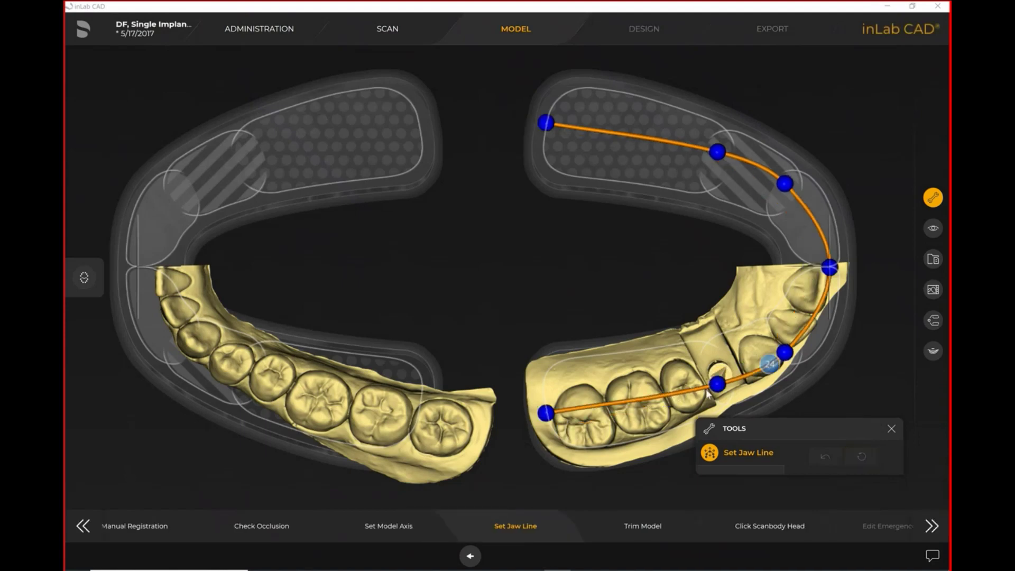
pyautogui.moveTo(718, 385); pyautogui.dragTo(669, 398)
pyautogui.moveTo(546, 413); pyautogui.dragTo(559, 437)
pyautogui.moveTo(763, 369); pyautogui.dragTo(726, 375)
pyautogui.moveTo(784, 353); pyautogui.dragTo(743, 365)
pyautogui.moveTo(830, 268); pyautogui.dragTo(824, 267)
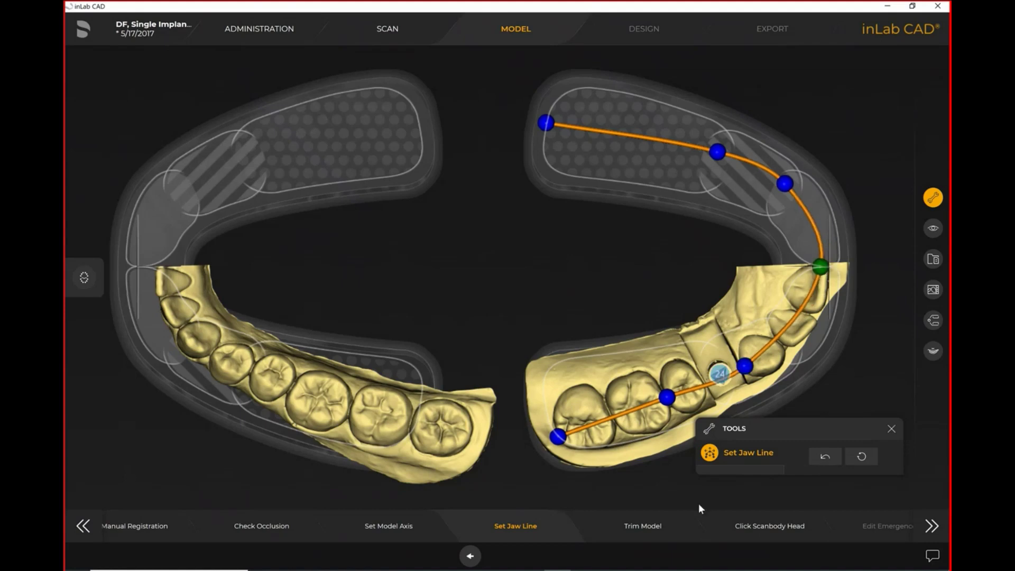
pyautogui.click(739, 528)
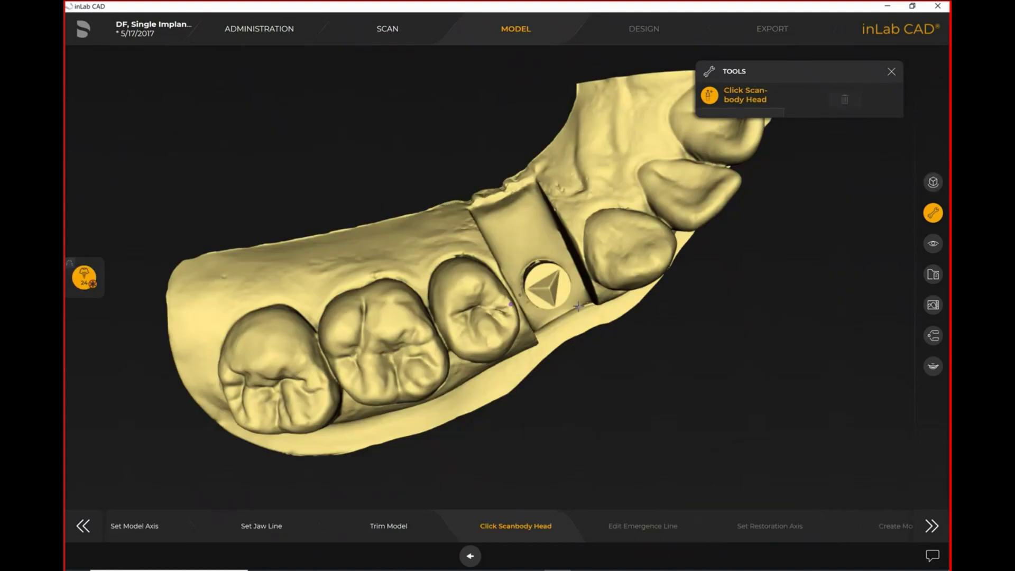
# Mark the tooth 24 scanbody head and continue to Edit Emergence Line
pyautogui.click(551, 292)
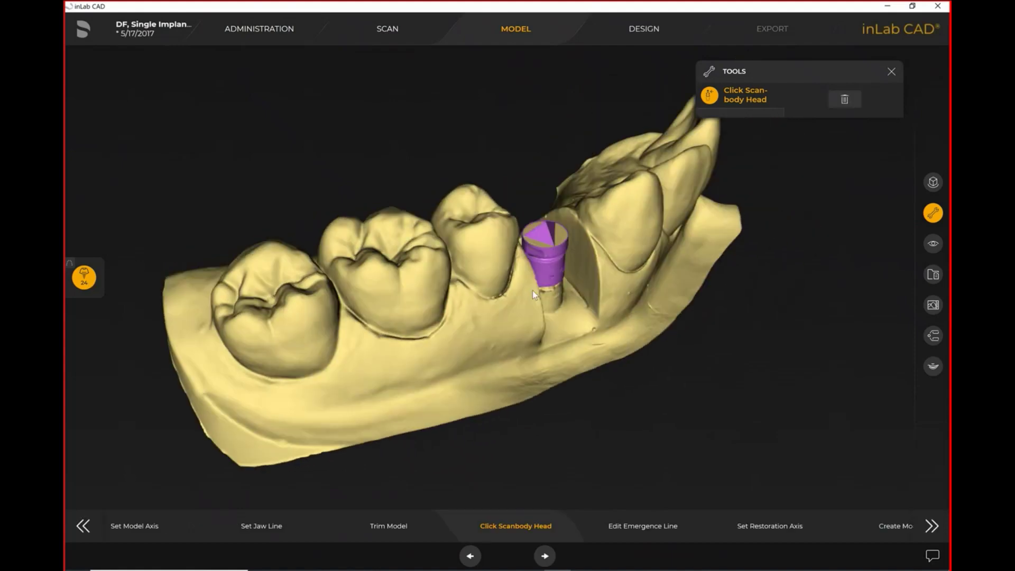
pyautogui.click(641, 529)
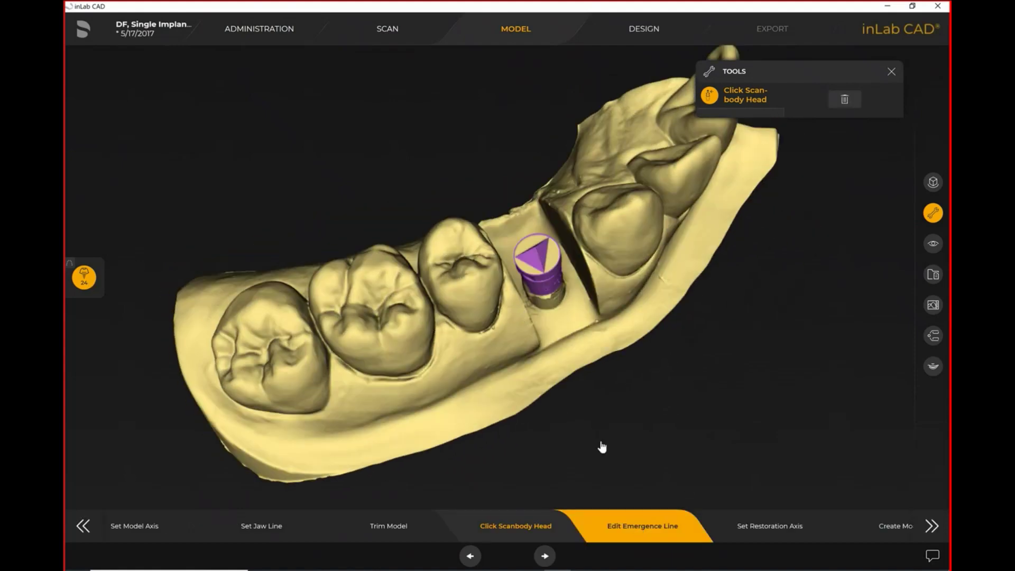
# With Use Gingiva Mask on, draw new emergence line strokes encircling the tooth 24 implant
pyautogui.click(841, 104)
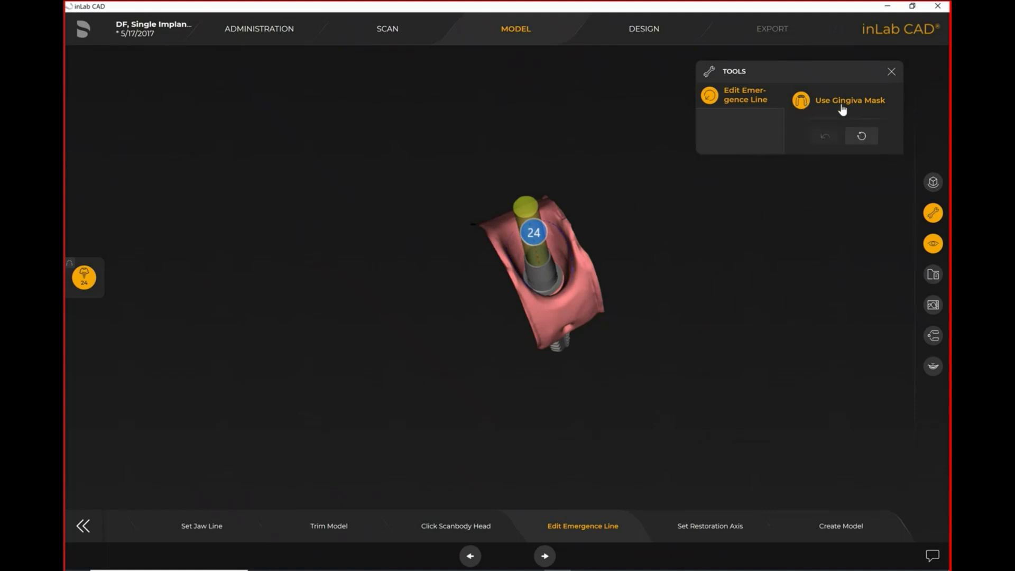
pyautogui.scroll(2, 531, 319)
pyautogui.moveTo(557, 287); pyautogui.dragTo(478, 205, button='right')
pyautogui.scroll(2, 611, 325)
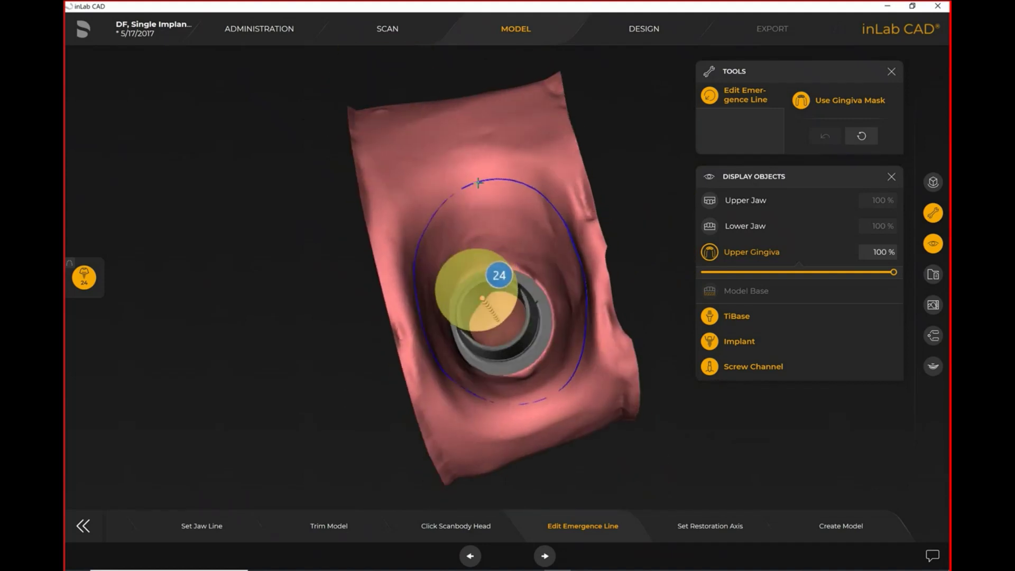
pyautogui.moveTo(482, 181)
pyautogui.mouseDown()
pyautogui.moveTo(446, 191)
pyautogui.moveTo(412, 245)
pyautogui.moveTo(408, 282)
pyautogui.moveTo(384, 289)
pyautogui.moveTo(414, 355)
pyautogui.moveTo(395, 329)
pyautogui.moveTo(399, 303)
pyautogui.moveTo(431, 372)
pyautogui.moveTo(401, 341)
pyautogui.moveTo(453, 394)
pyautogui.moveTo(495, 411)
pyautogui.moveTo(545, 404)
pyautogui.moveTo(574, 378)
pyautogui.mouseUp()
pyautogui.moveTo(538, 342)
pyautogui.mouseDown(button='right')
pyautogui.moveTo(586, 310)
pyautogui.moveTo(552, 402)
pyautogui.mouseUp(button='right')
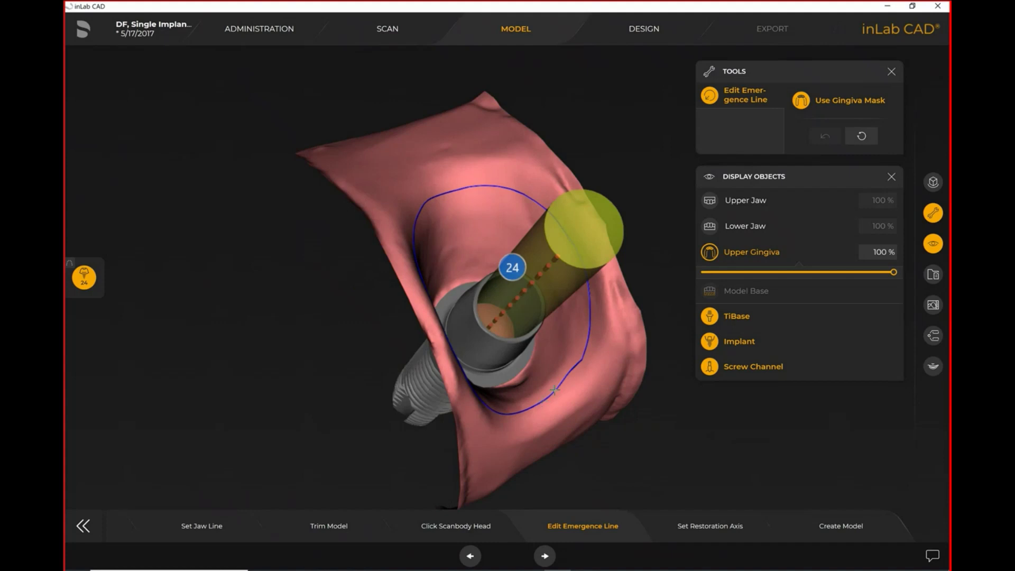
pyautogui.moveTo(544, 400)
pyautogui.mouseDown()
pyautogui.moveTo(572, 380)
pyautogui.moveTo(591, 322)
pyautogui.mouseUp()
pyautogui.moveTo(531, 344); pyautogui.dragTo(615, 500, button='right')
# Tilt the tooth 24 restoration axis upright, checking from side and occlusal views, then continue to Create Model
pyautogui.click(688, 526)
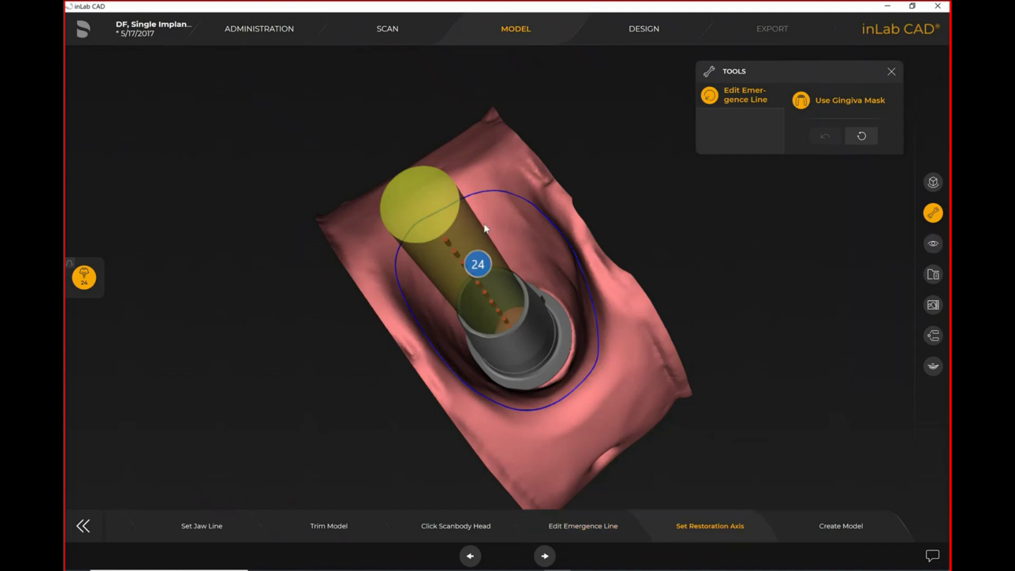
pyautogui.moveTo(478, 317); pyautogui.dragTo(507, 248, button='middle')
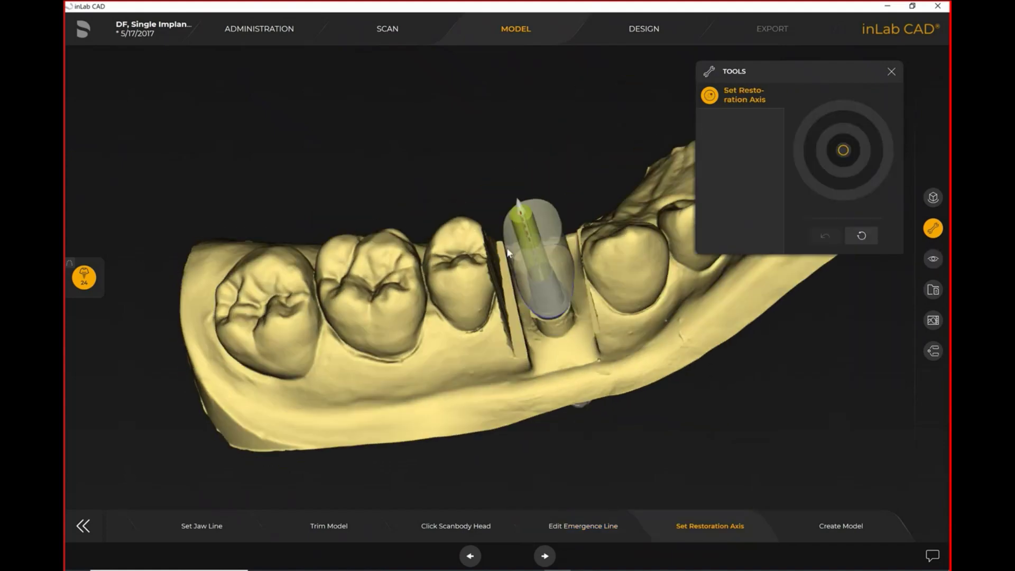
pyautogui.moveTo(519, 204); pyautogui.dragTo(536, 272)
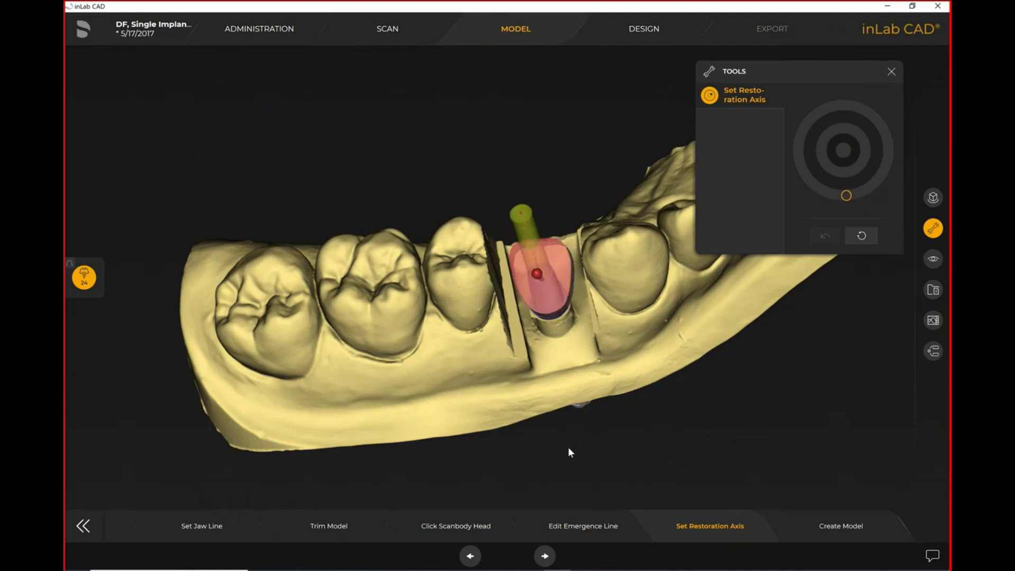
pyautogui.moveTo(537, 275); pyautogui.dragTo(517, 197)
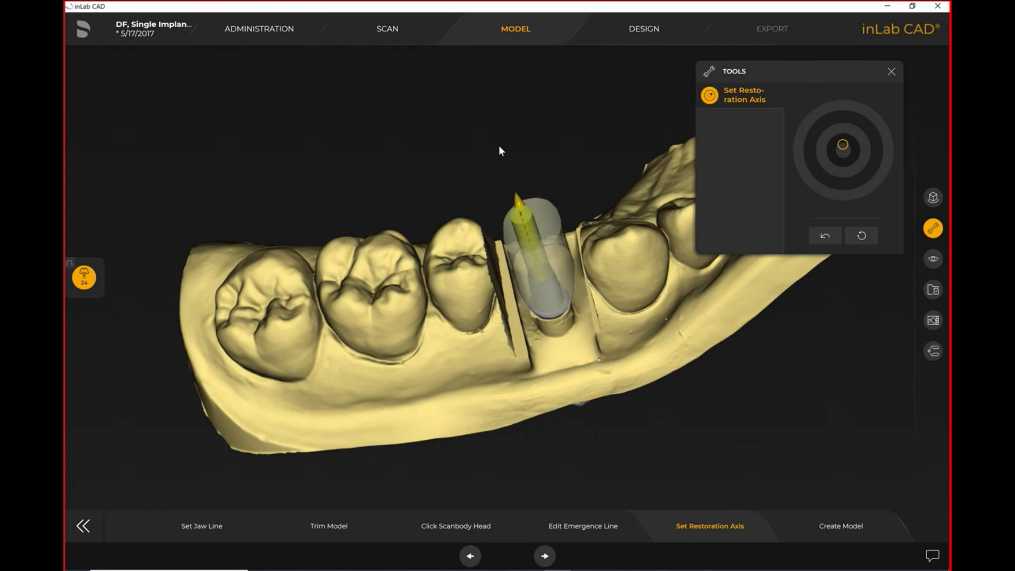
pyautogui.moveTo(519, 186); pyautogui.dragTo(529, 224, button='right')
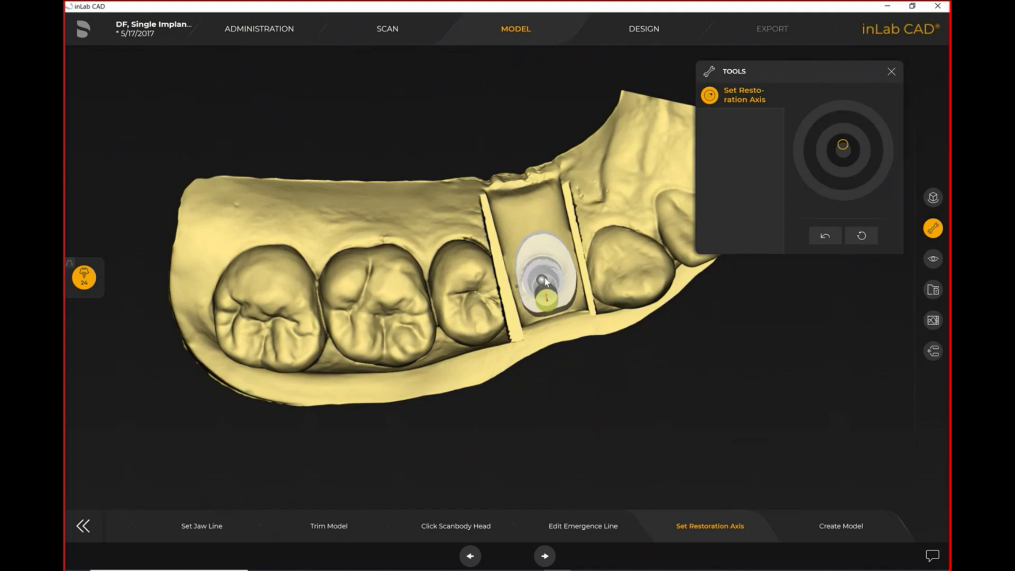
pyautogui.moveTo(543, 281); pyautogui.dragTo(546, 294)
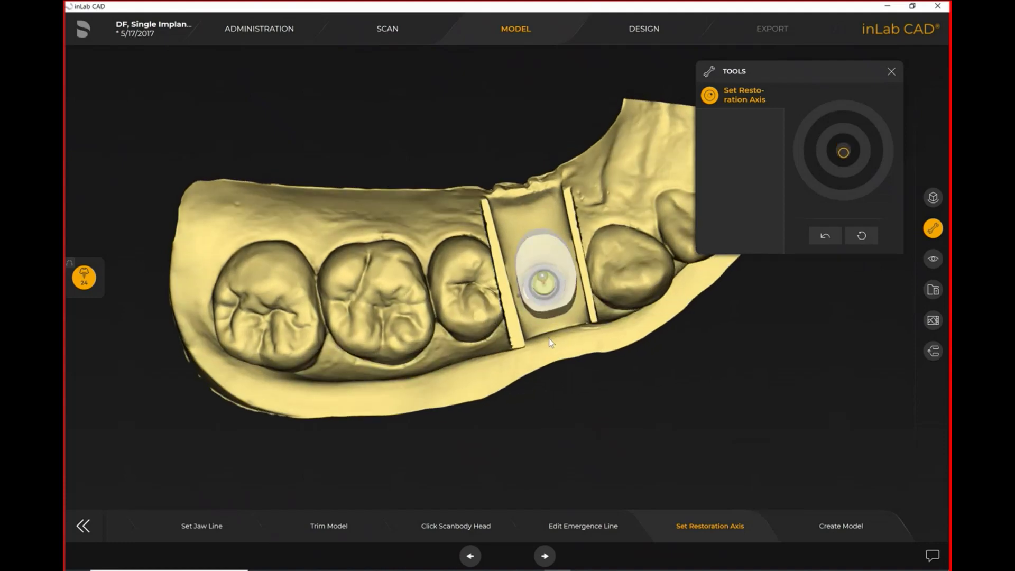
pyautogui.moveTo(544, 281); pyautogui.dragTo(545, 288)
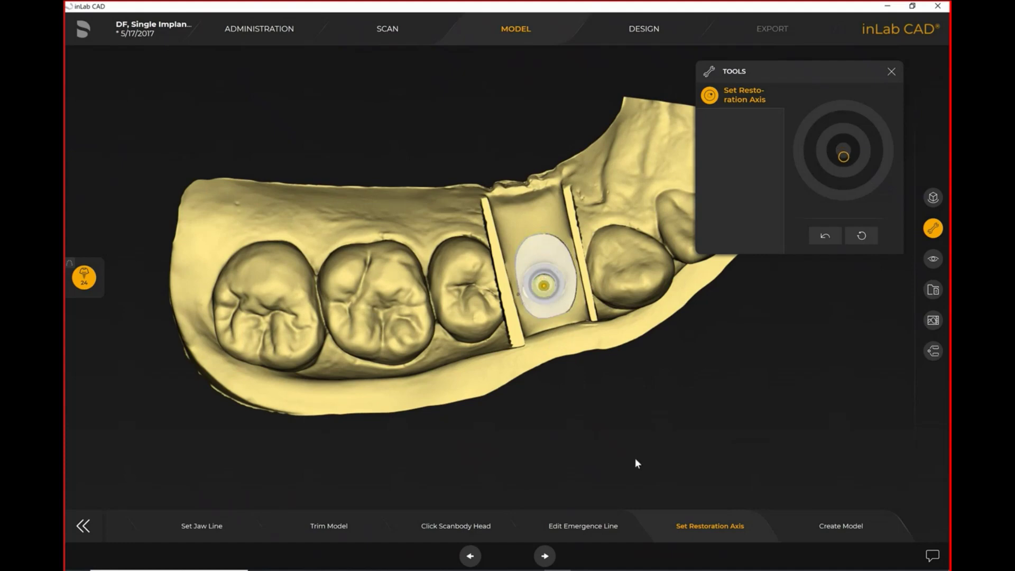
pyautogui.click(826, 533)
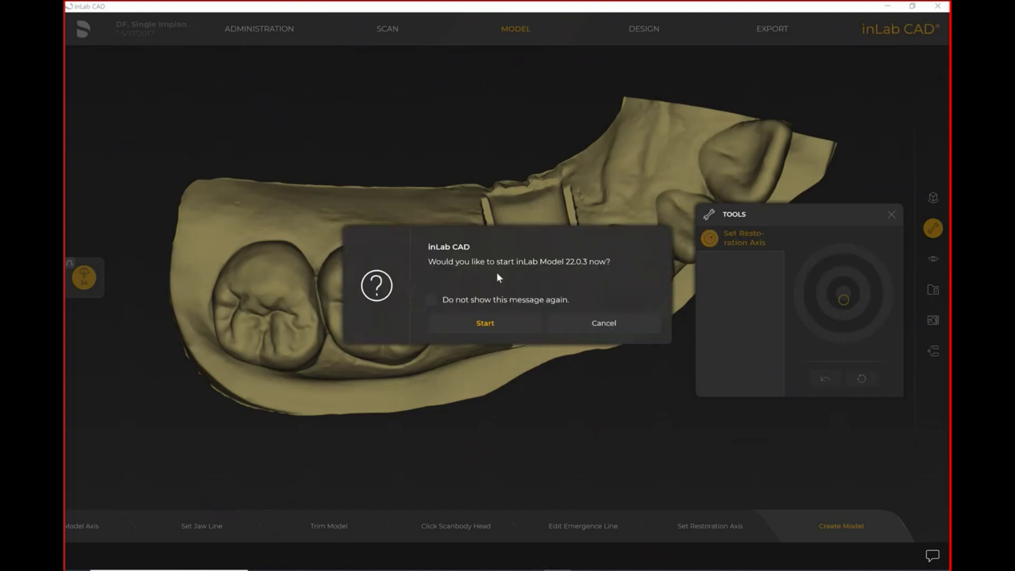
# Confirm starting inLab Model 22.0.3 with this case
pyautogui.click(486, 323)
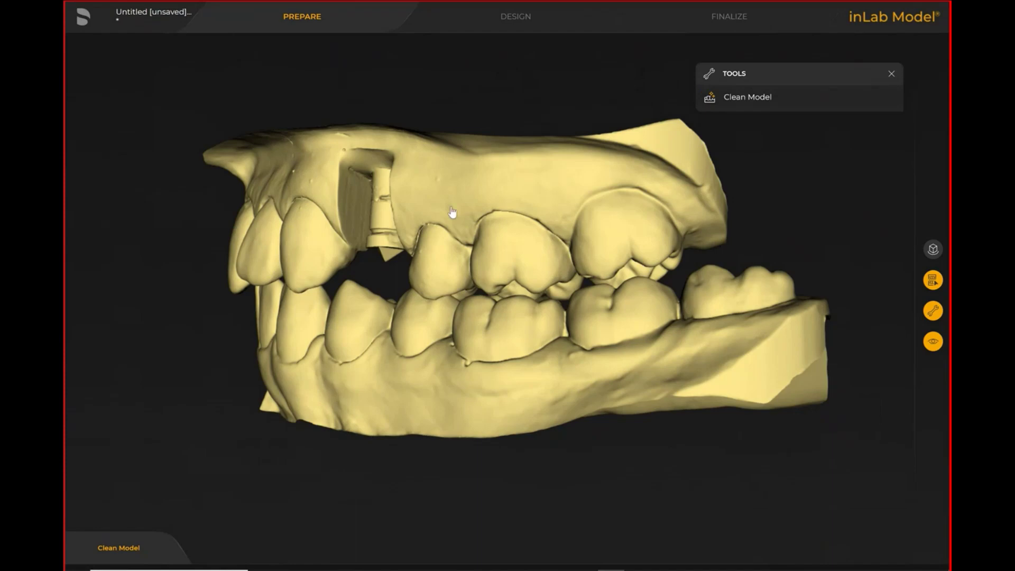
# Trace a cut line along the upper model's outline, viewing the jaws from rear and front
pyautogui.moveTo(515, 208); pyautogui.dragTo(408, 198, button='middle')
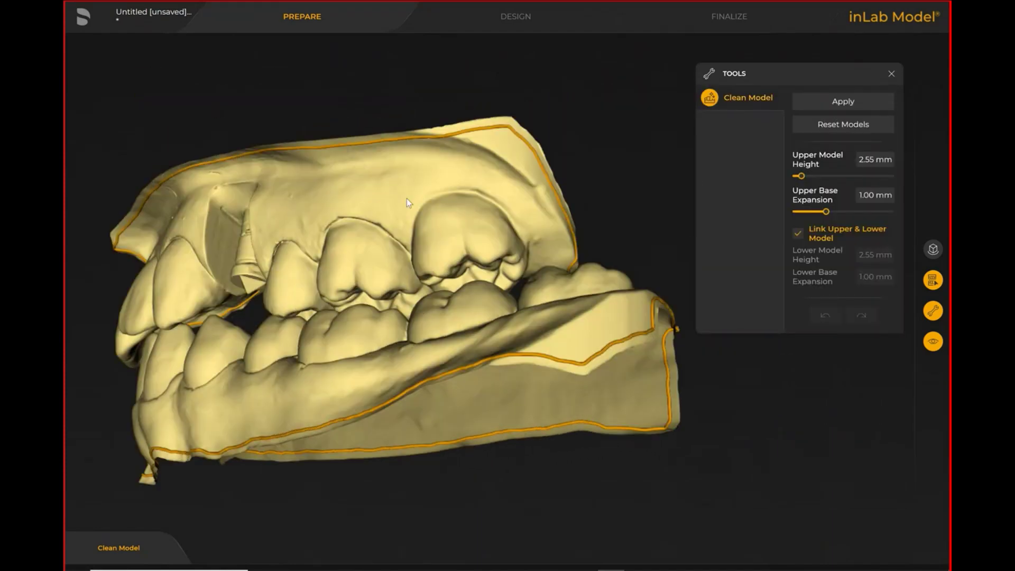
pyautogui.click(439, 136)
pyautogui.click(501, 175)
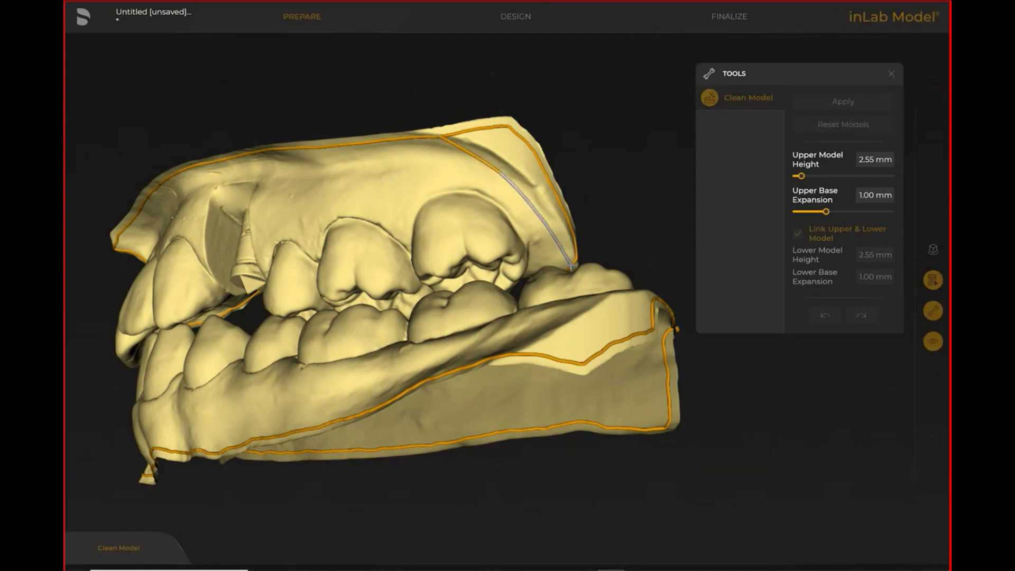
pyautogui.click(572, 266)
pyautogui.moveTo(432, 255); pyautogui.dragTo(476, 278, button='middle')
pyautogui.scroll(3, 500, 294)
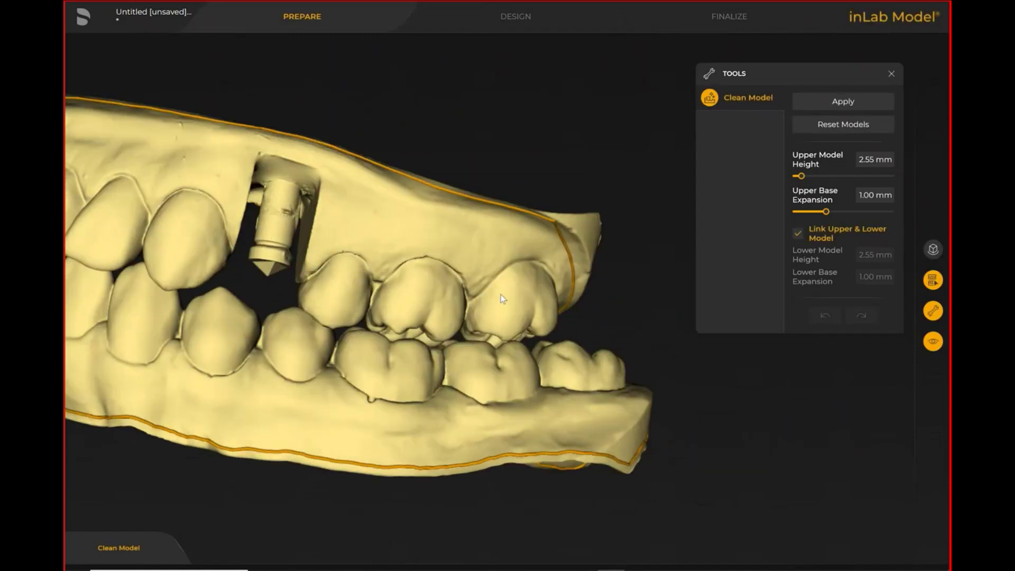
pyautogui.scroll(-3, 497, 290)
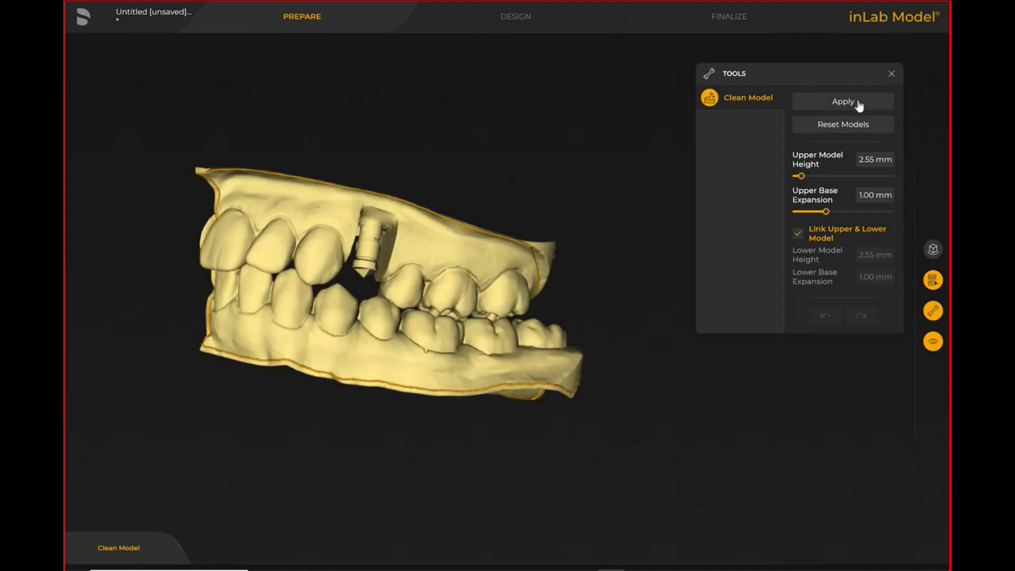
# Unlink the jaws, set upper height 4.00 mm and lower 2.15 mm, apply, then open DESIGN
pyautogui.moveTo(804, 178); pyautogui.dragTo(809, 180)
pyautogui.click(798, 233)
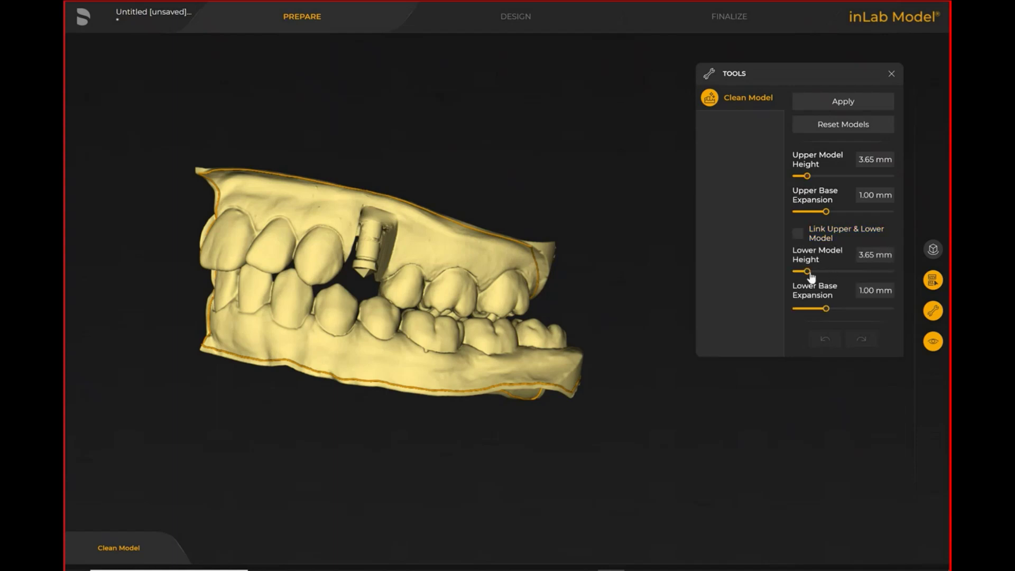
pyautogui.moveTo(807, 271); pyautogui.dragTo(798, 271)
pyautogui.moveTo(809, 180); pyautogui.dragTo(812, 181)
pyautogui.click(843, 104)
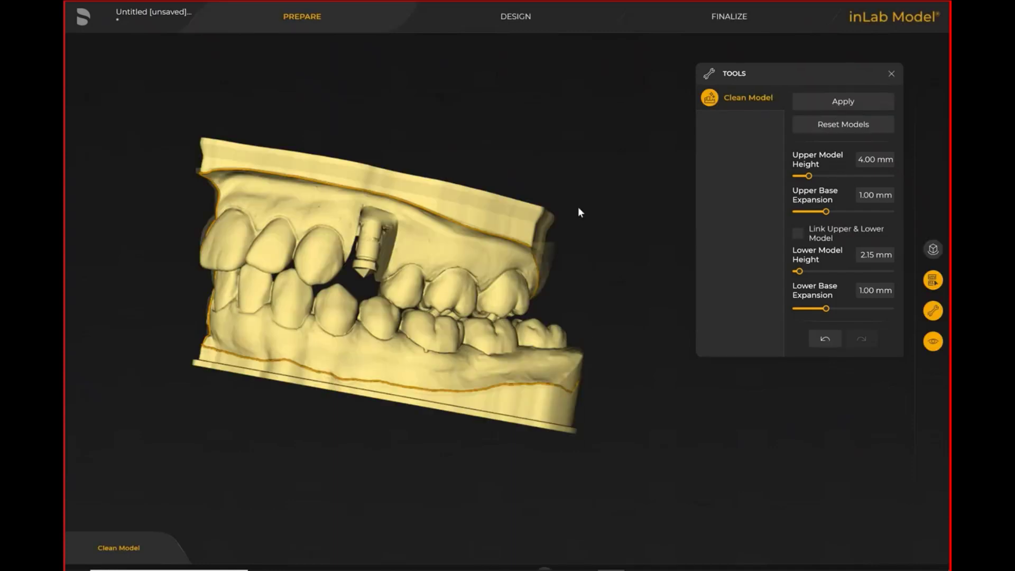
pyautogui.click(512, 31)
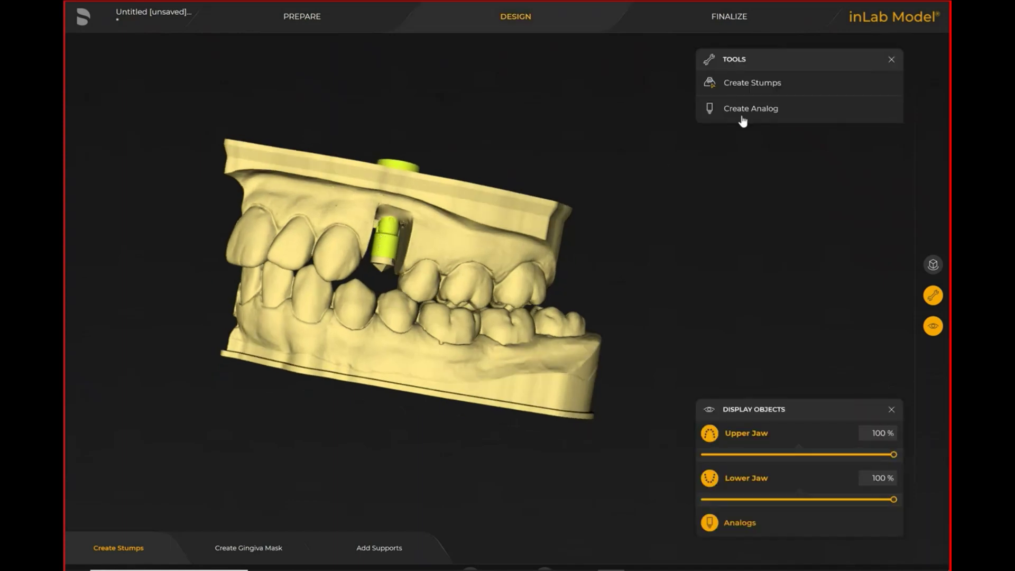
# Create analogs for all implants, placing one in the tooth 24 gap of the upper jaw
pyautogui.click(749, 109)
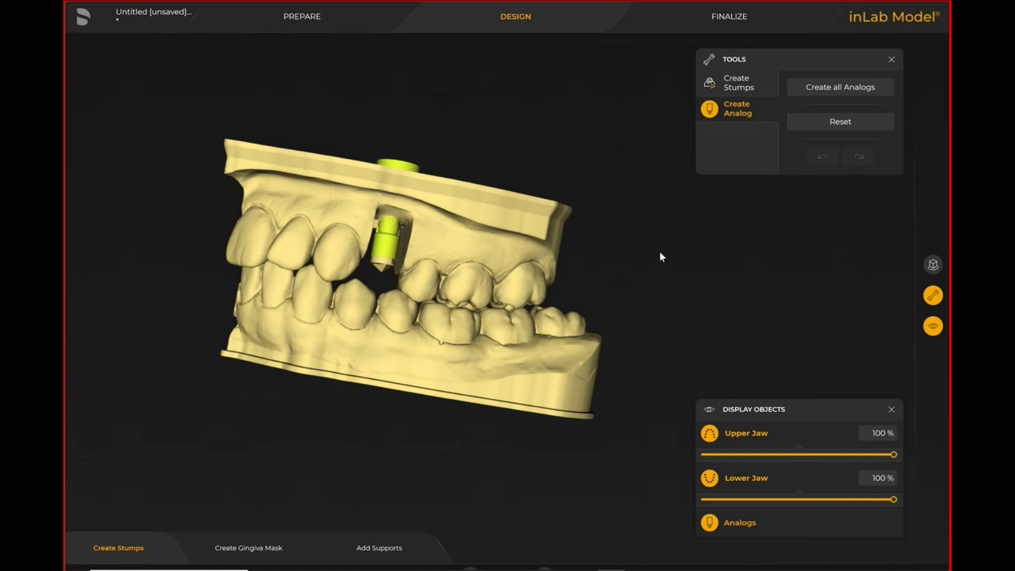
pyautogui.click(848, 87)
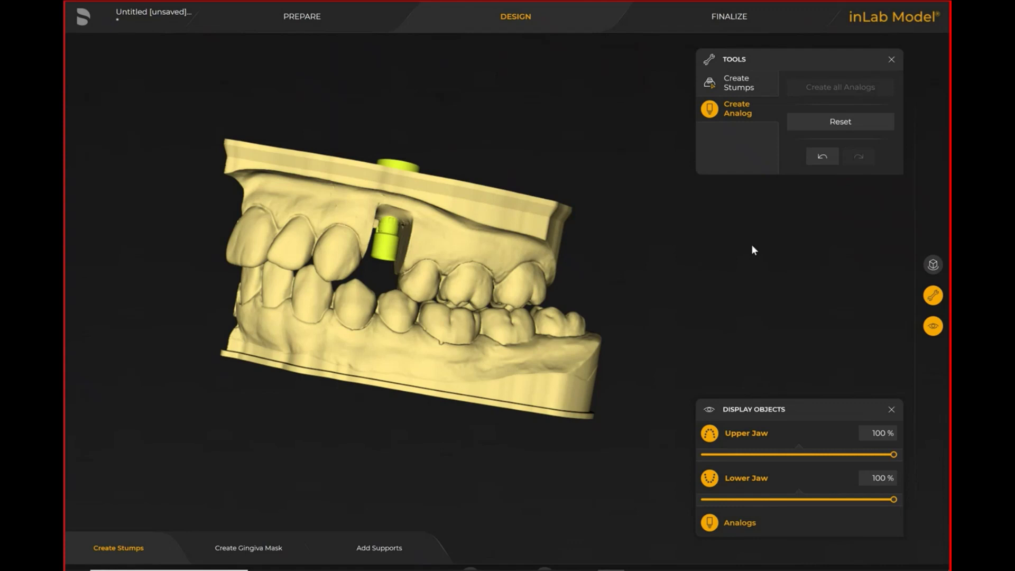
# Hide the lower jaw and turn the upper jaw to face the analog
pyautogui.click(710, 479)
pyautogui.moveTo(382, 284); pyautogui.dragTo(371, 236, button='right')
pyautogui.scroll(4, 370, 236)
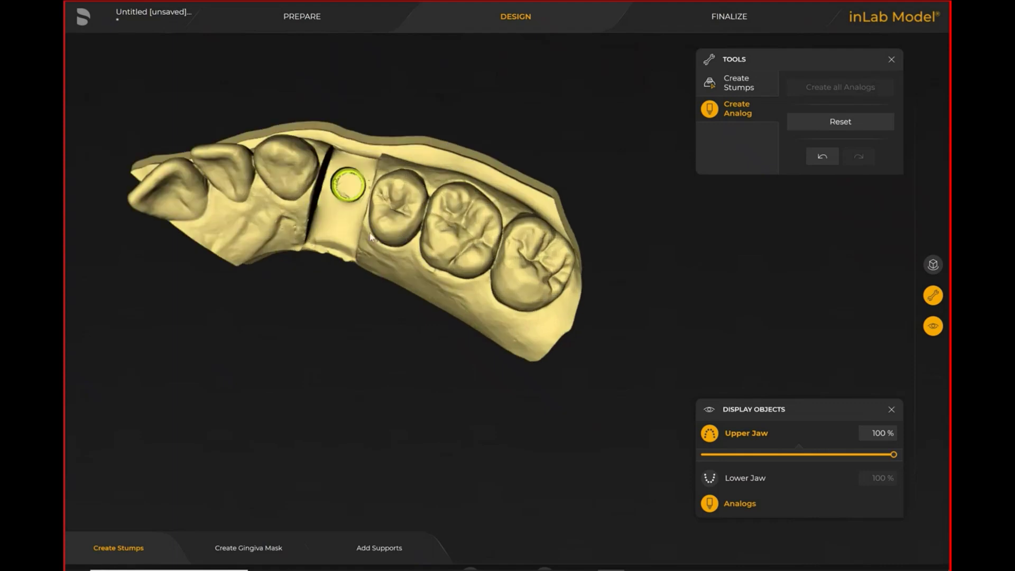
pyautogui.moveTo(307, 199)
pyautogui.mouseDown(button='right')
pyautogui.moveTo(305, 215)
pyautogui.moveTo(314, 202)
pyautogui.mouseUp(button='right')
# Change the tooth 24 analog to the nt-trading T 5.DIM.340 type
pyautogui.click(312, 200)
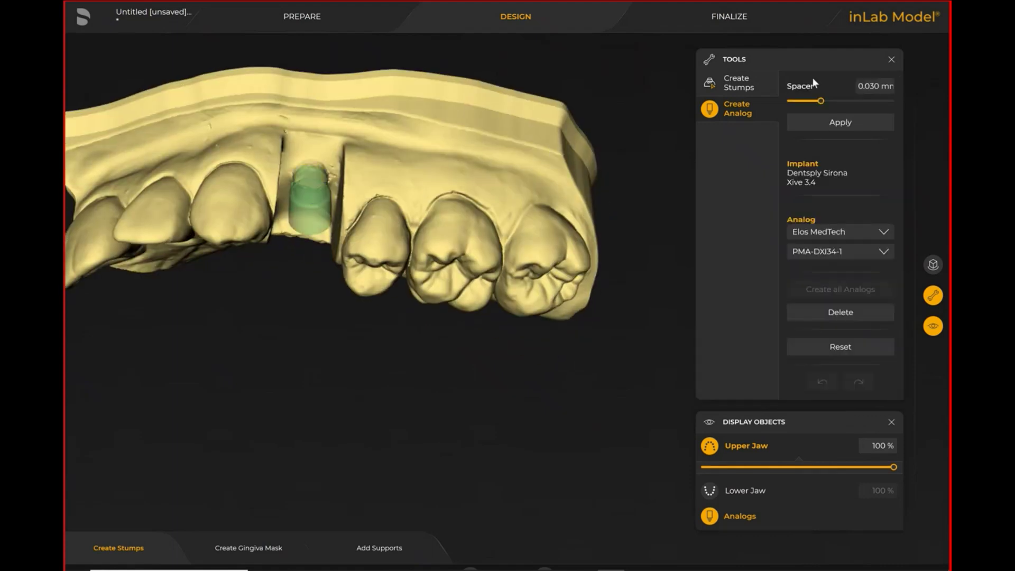
pyautogui.click(845, 233)
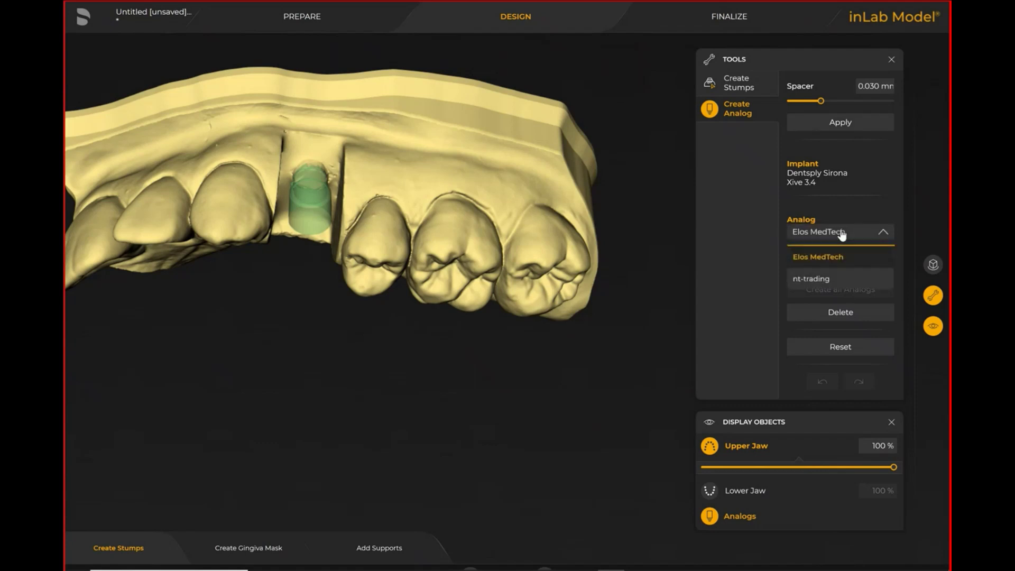
pyautogui.click(813, 281)
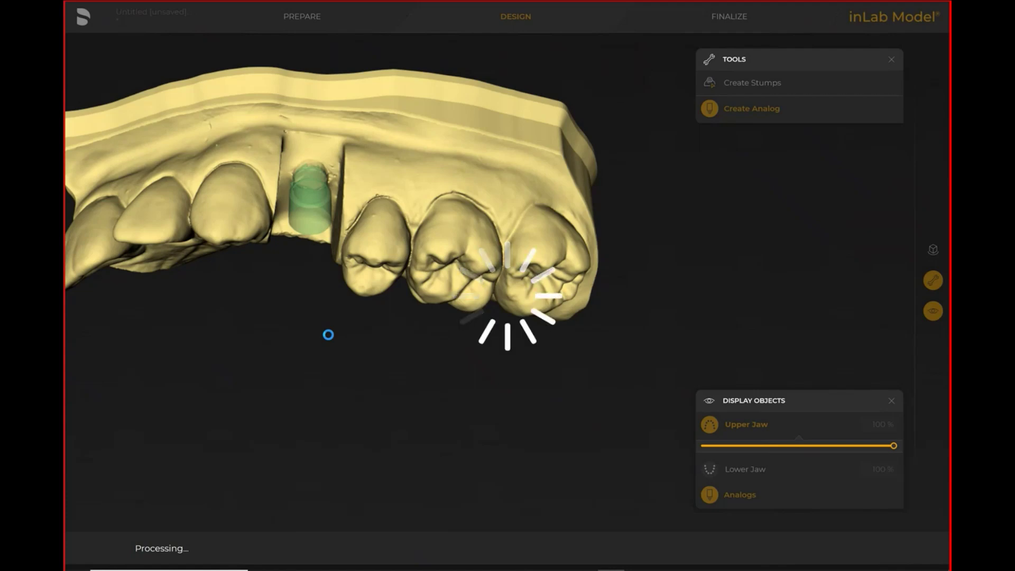
pyautogui.moveTo(327, 264); pyautogui.dragTo(339, 233, button='middle')
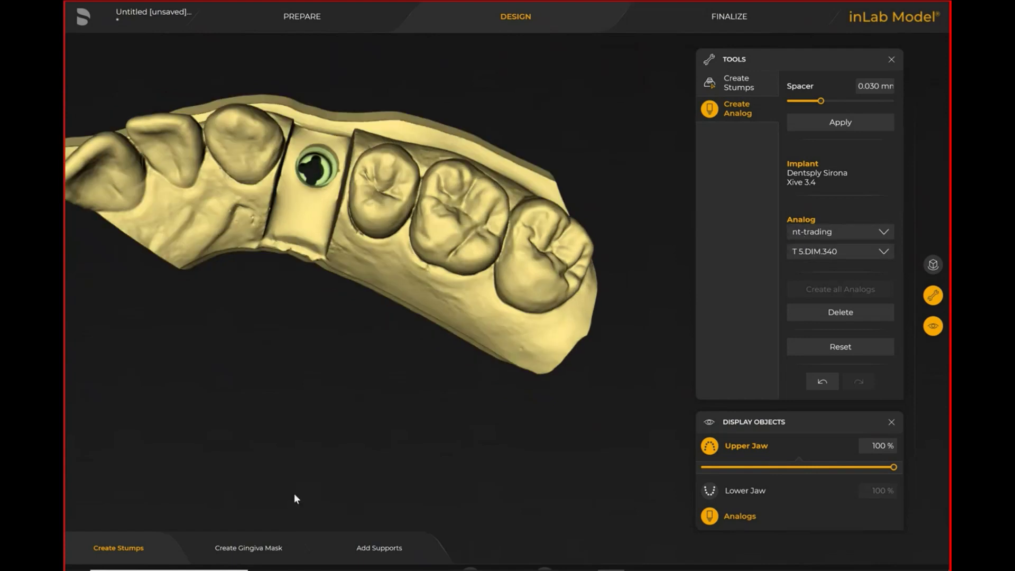
# Advance past Create Gingiva Mask to Add Supports and display the lower jaw again
pyautogui.click(249, 551)
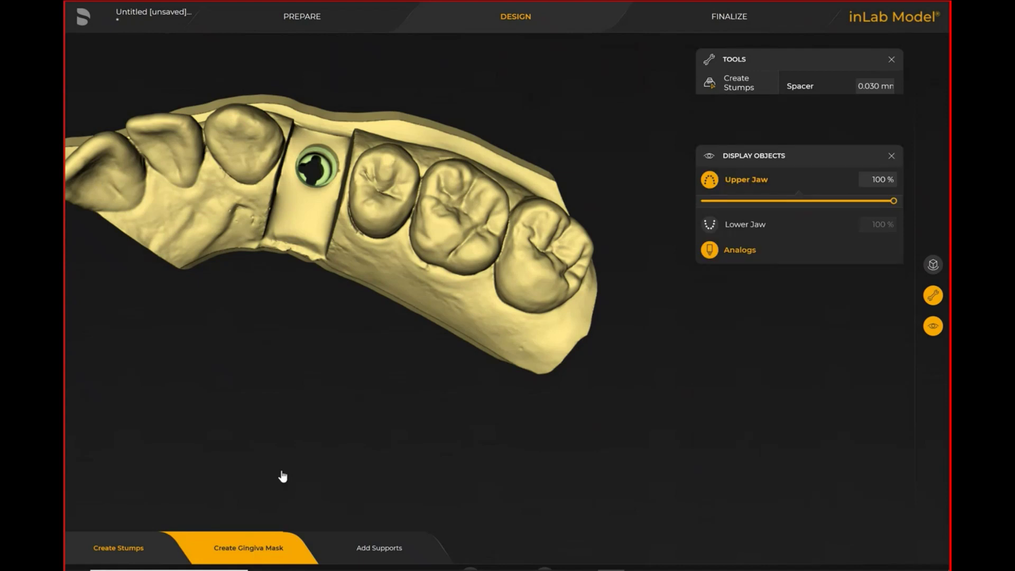
pyautogui.click(358, 553)
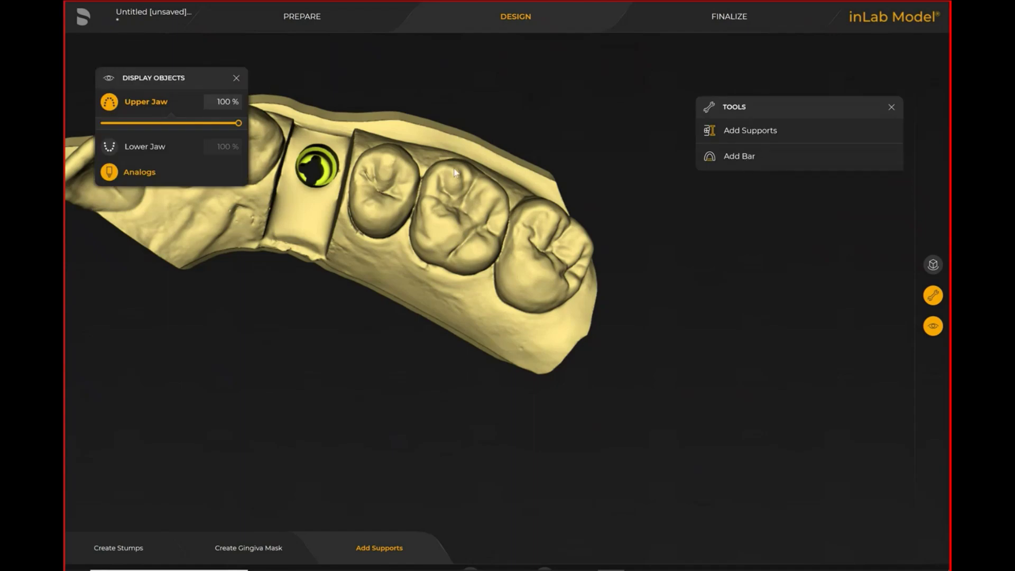
pyautogui.click(109, 147)
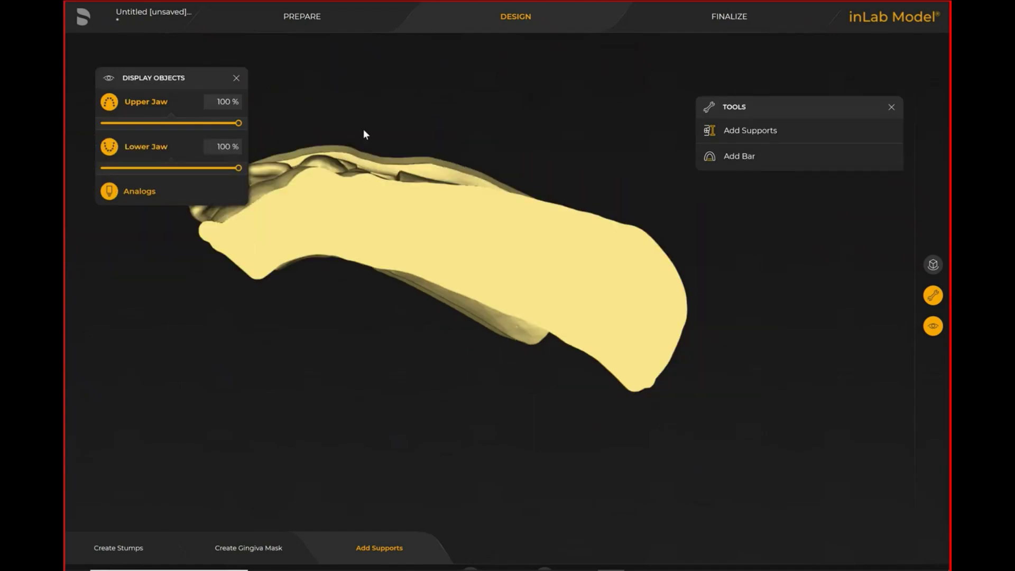
pyautogui.moveTo(360, 202); pyautogui.dragTo(618, 265, button='middle')
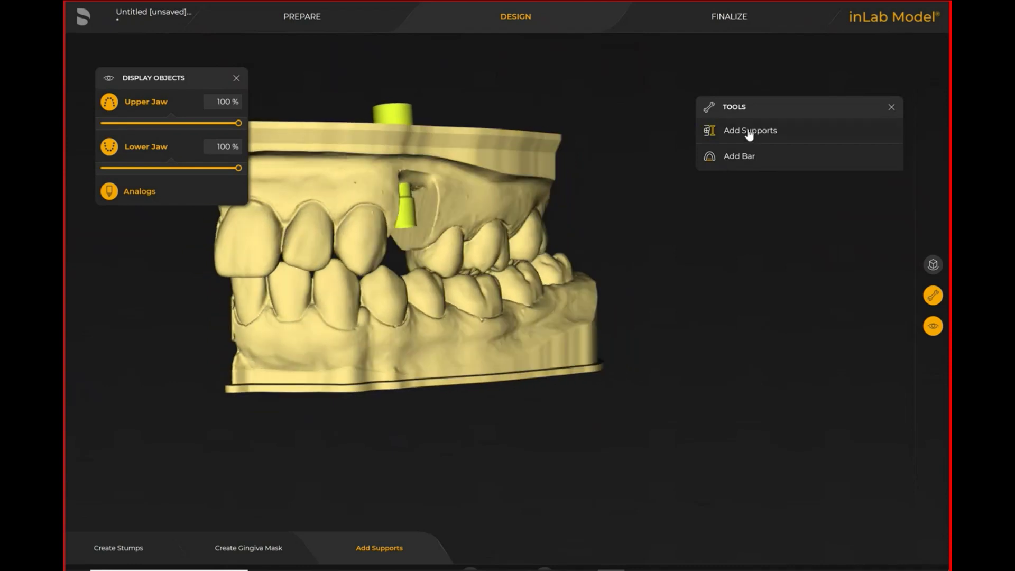
# Place Support Strut supports joining upper and lower jaws on the left and right sides
pyautogui.click(758, 132)
pyautogui.click(835, 135)
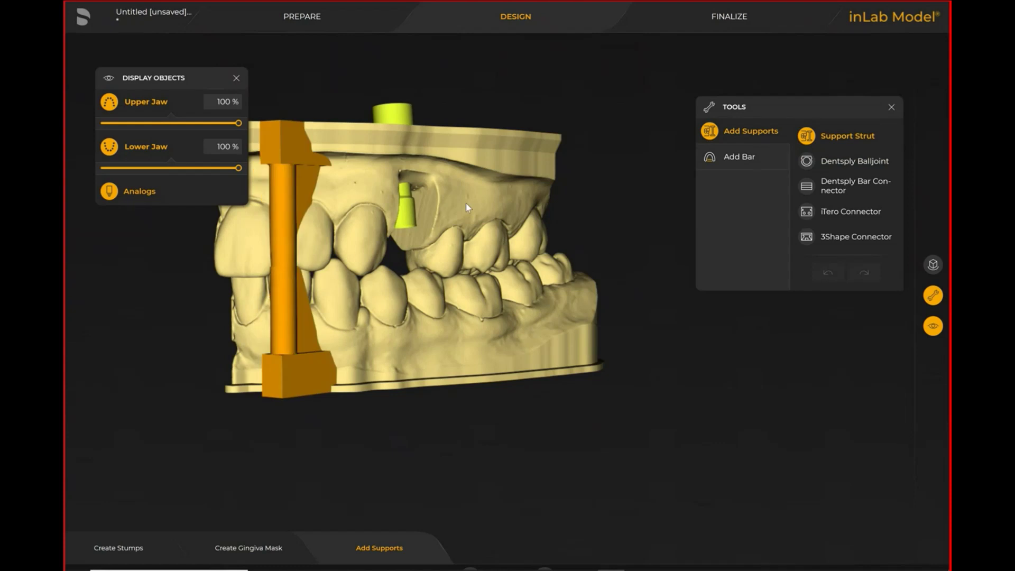
pyautogui.click(553, 180)
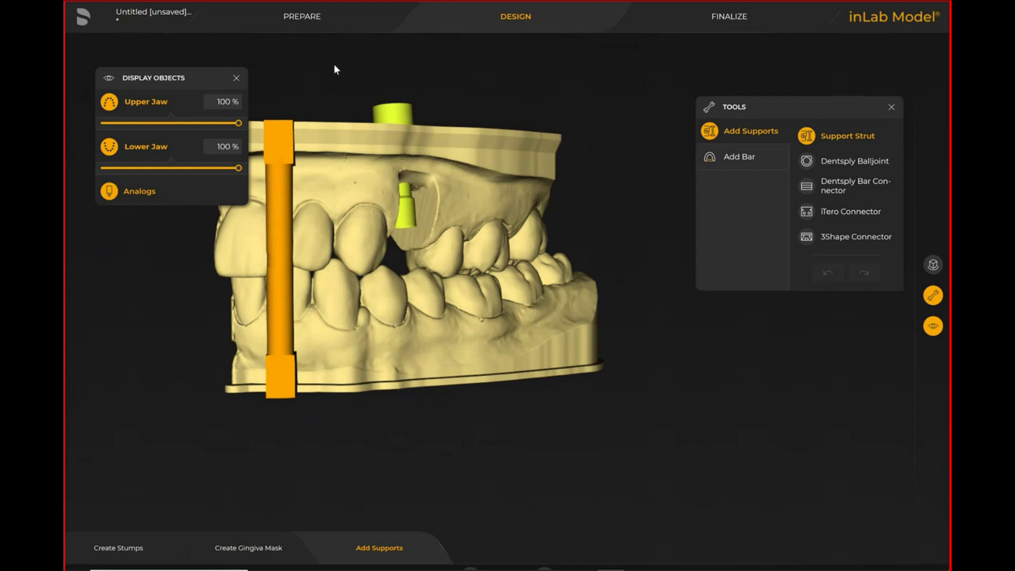
pyautogui.moveTo(335, 77); pyautogui.dragTo(375, 149)
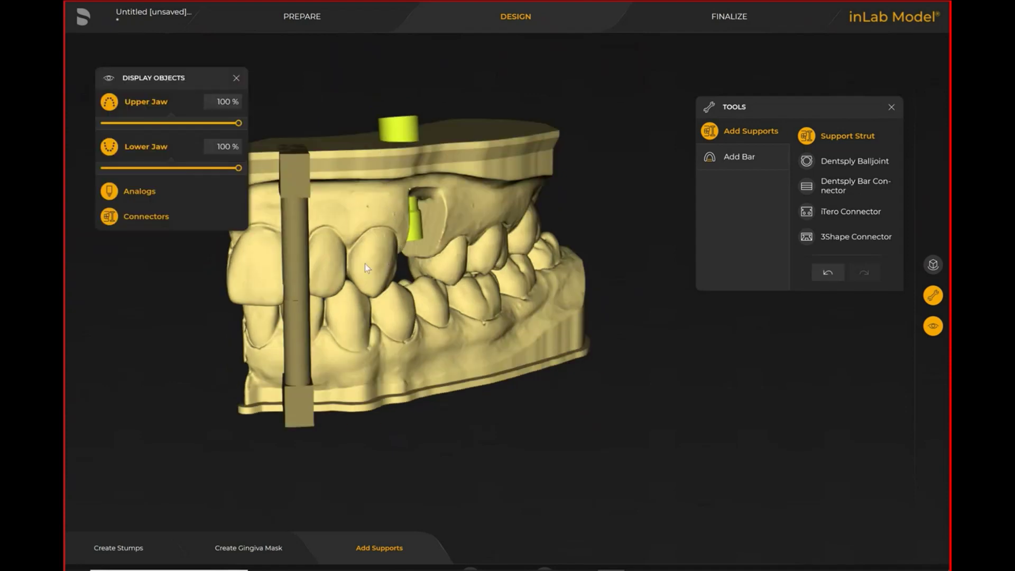
pyautogui.click(290, 271)
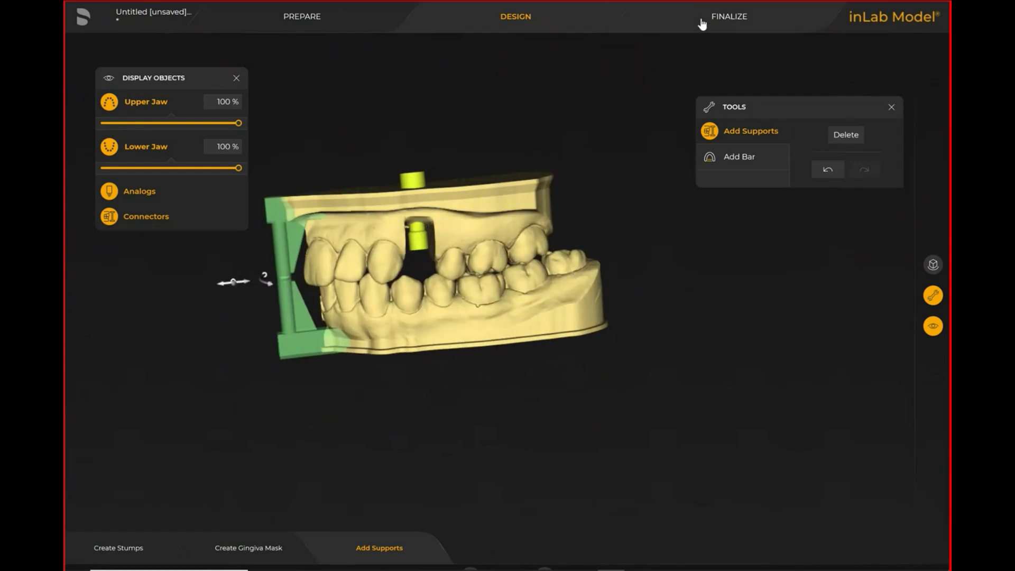
pyautogui.click(553, 219)
pyautogui.click(579, 274)
# In the Finalize stage, apply Carve Out Model with 2.50 mm thickness
pyautogui.click(729, 16)
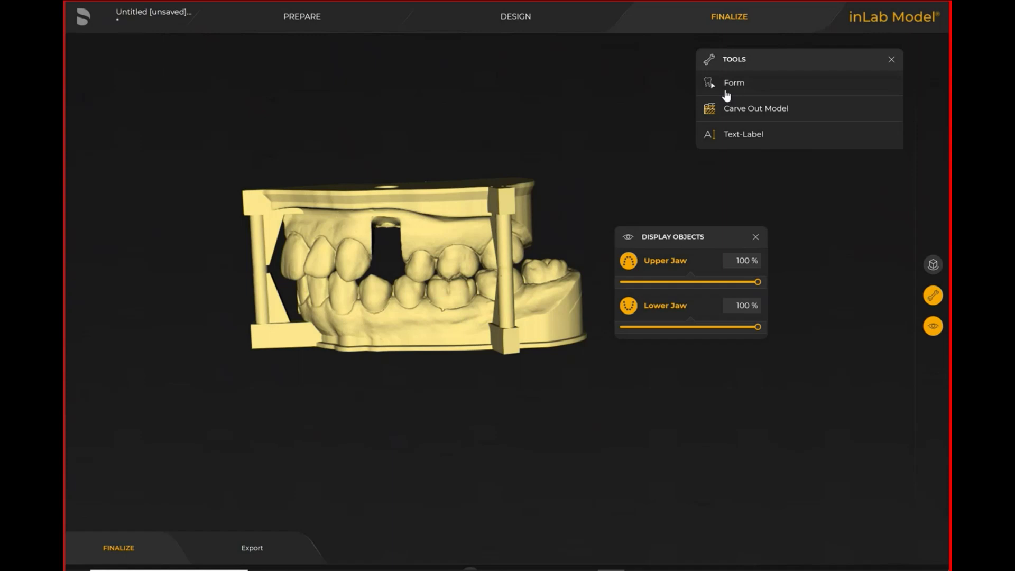
pyautogui.click(755, 110)
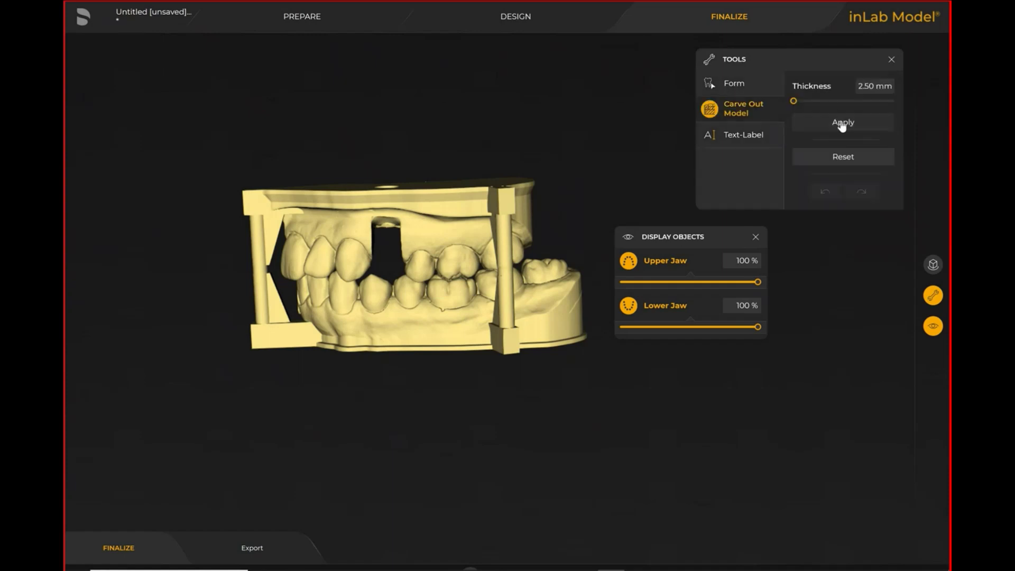
pyautogui.click(843, 124)
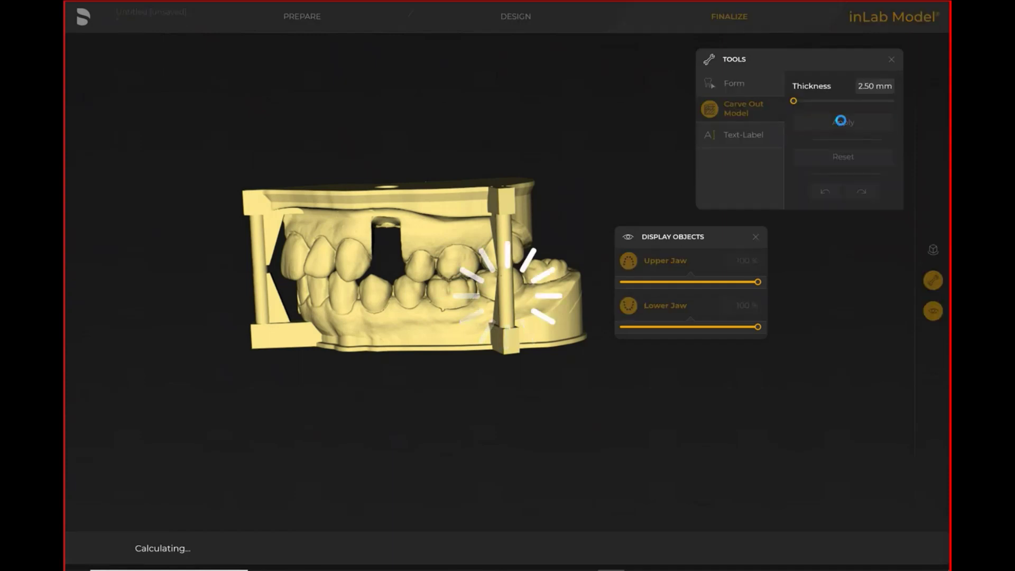